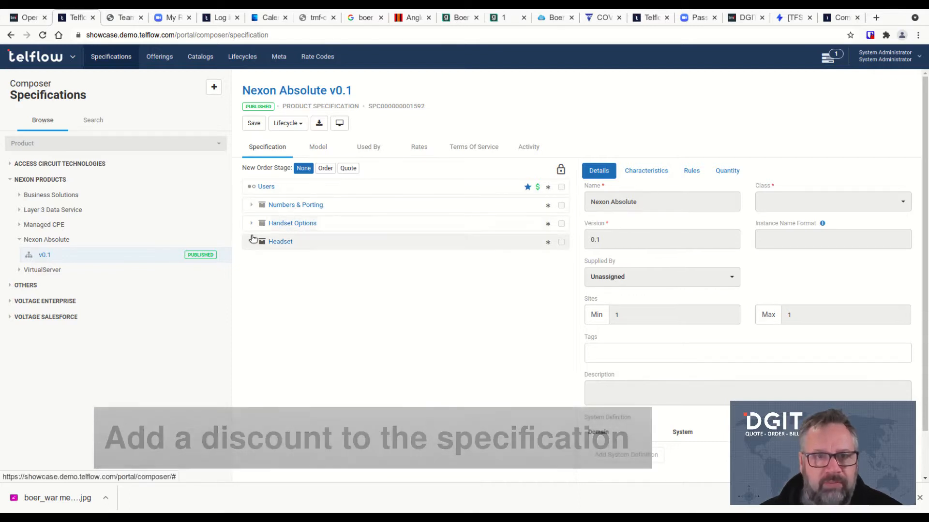
Expand Headset, view Handset Options, and expand Numbers & Porting in the specification tree
click(251, 241)
click(254, 224)
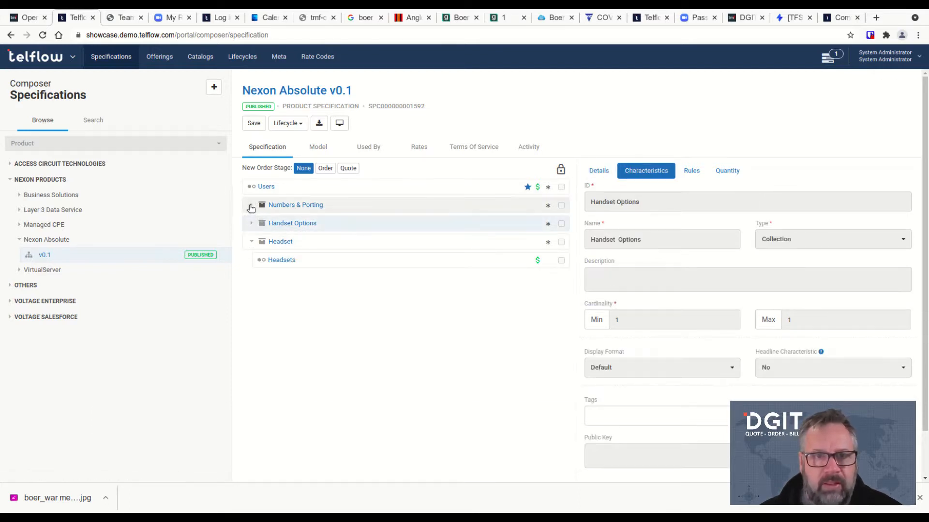
click(252, 205)
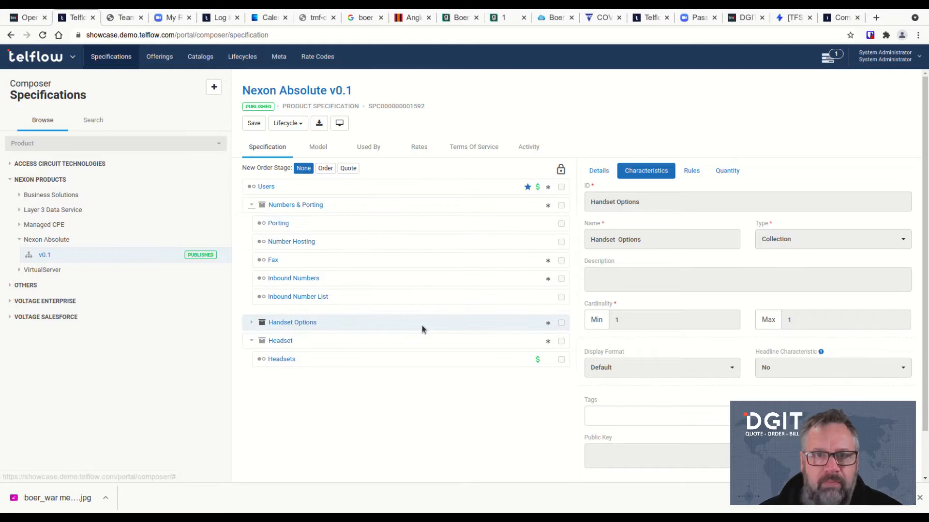
Show the specification's rates and revise Nexon Absolute v0.1 back to Draft
click(419, 150)
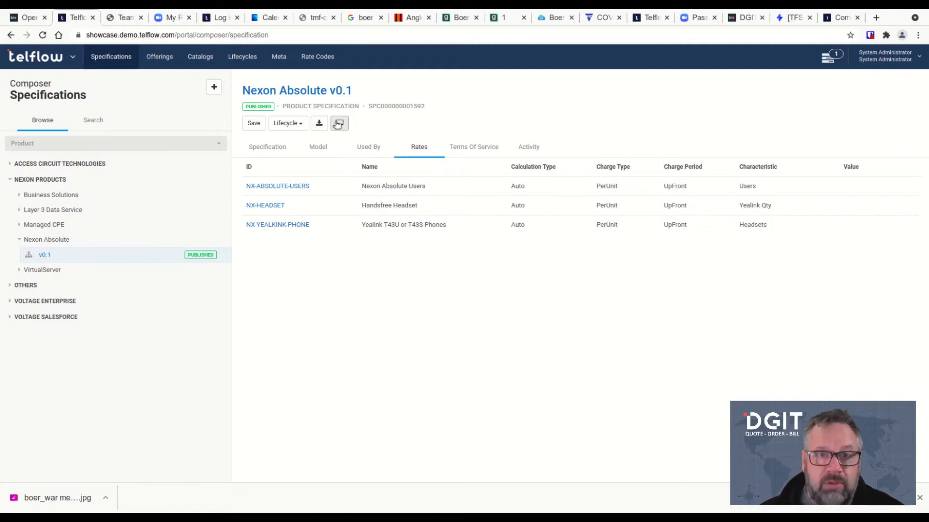
click(285, 124)
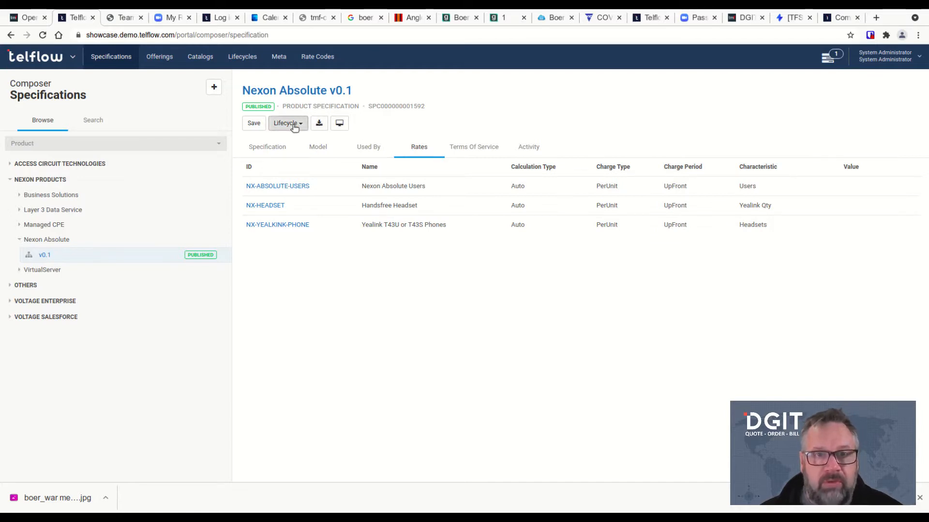
click(293, 152)
click(596, 258)
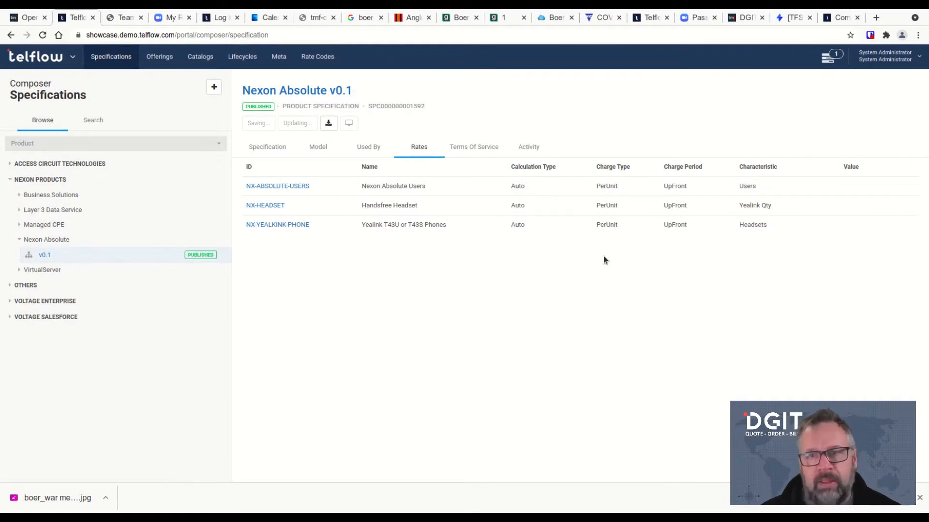
Filter rate codes by name 'disc' and tick VC-DC-UPFRONT-DISCOUNT (Installation Discount)
click(891, 170)
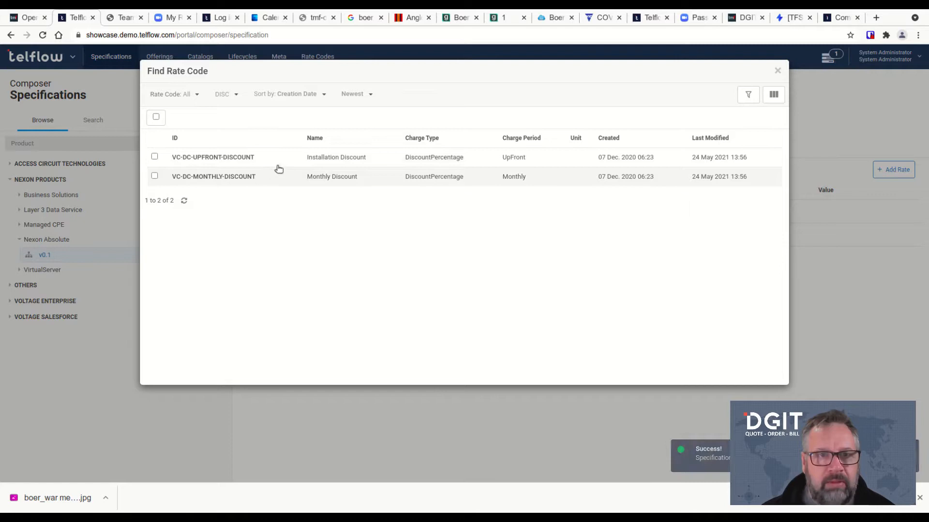
click(237, 96)
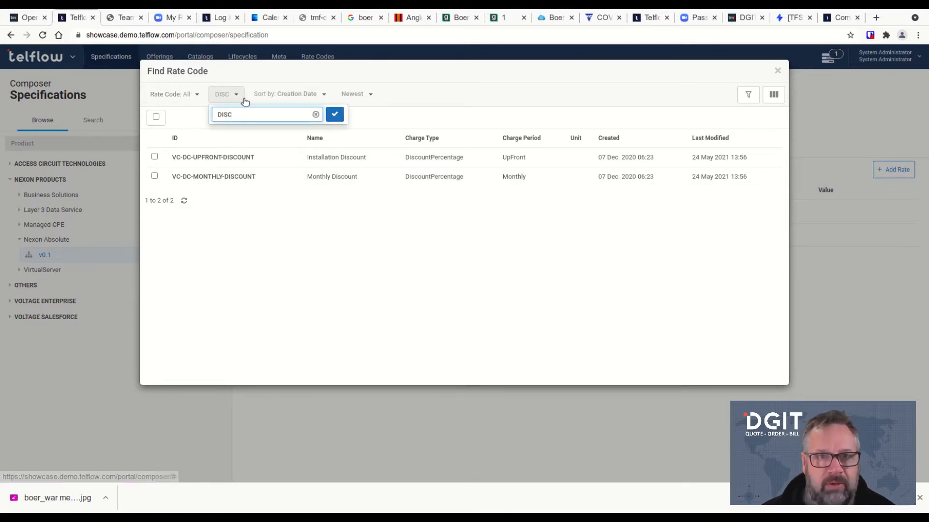
click(316, 115)
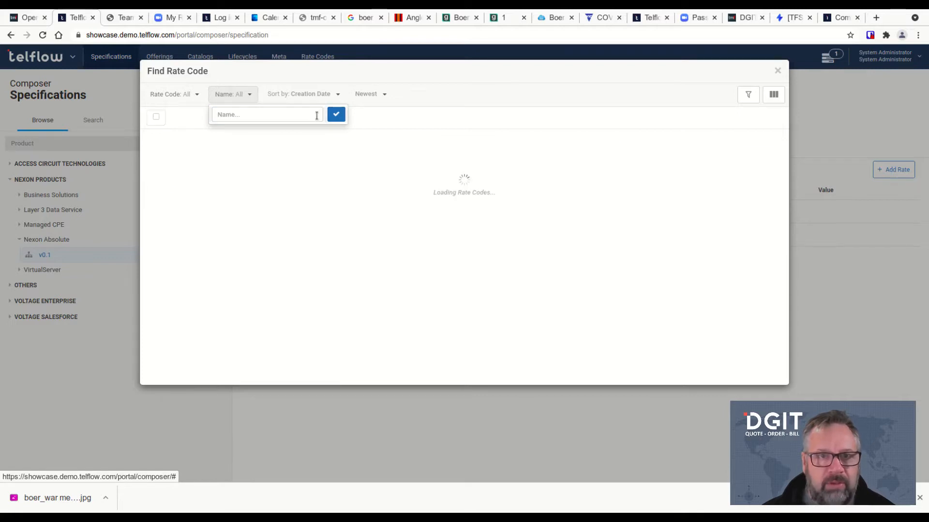
click(238, 115)
text(dis)
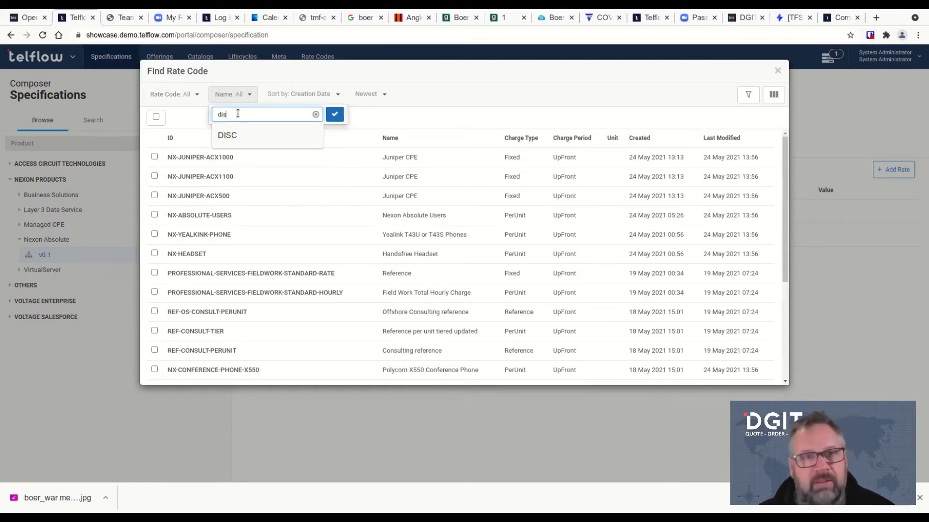
text(c)
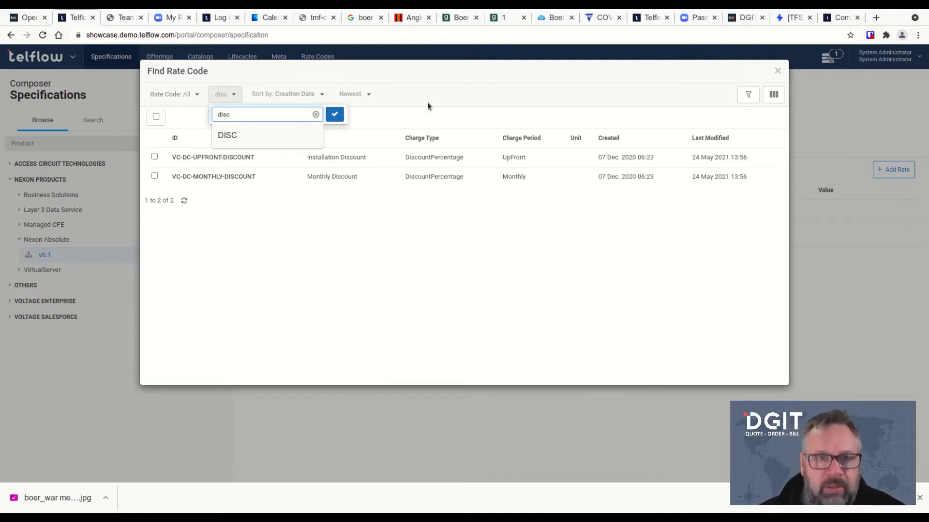
click(456, 105)
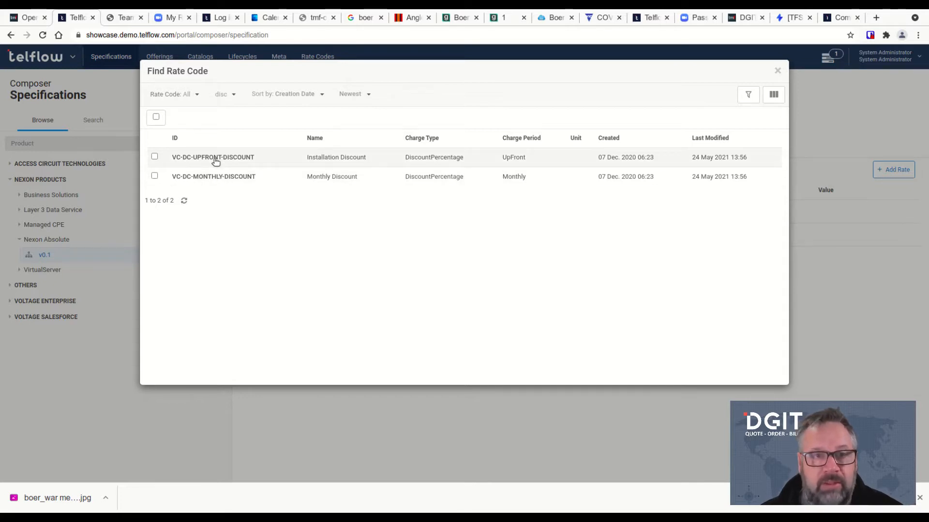
click(155, 156)
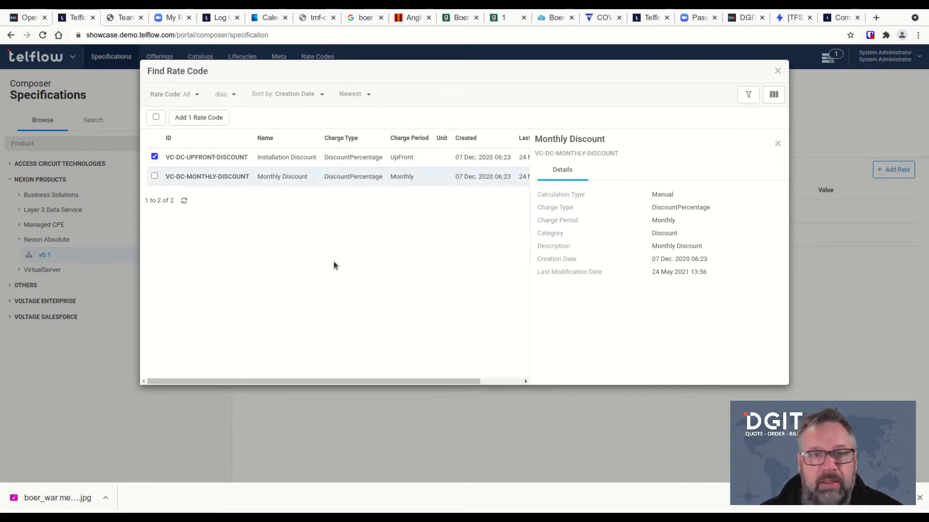
Add VC-DC-UPFRONT-DISCOUNT and set its characteristic to Users, then back to None
click(211, 117)
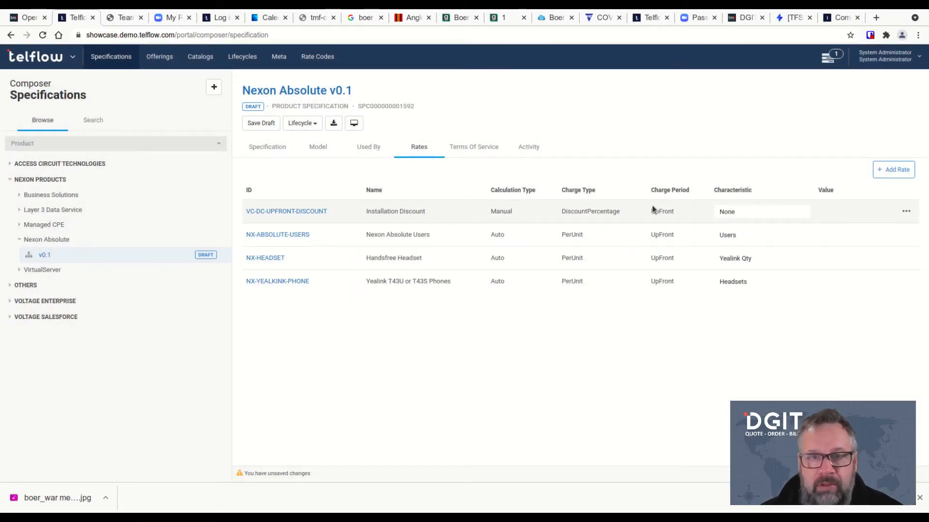
click(803, 215)
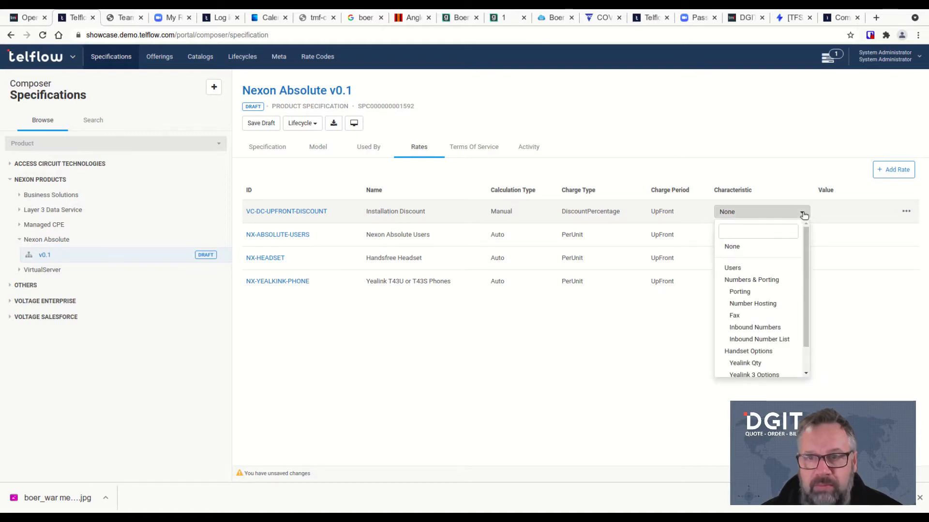
click(754, 269)
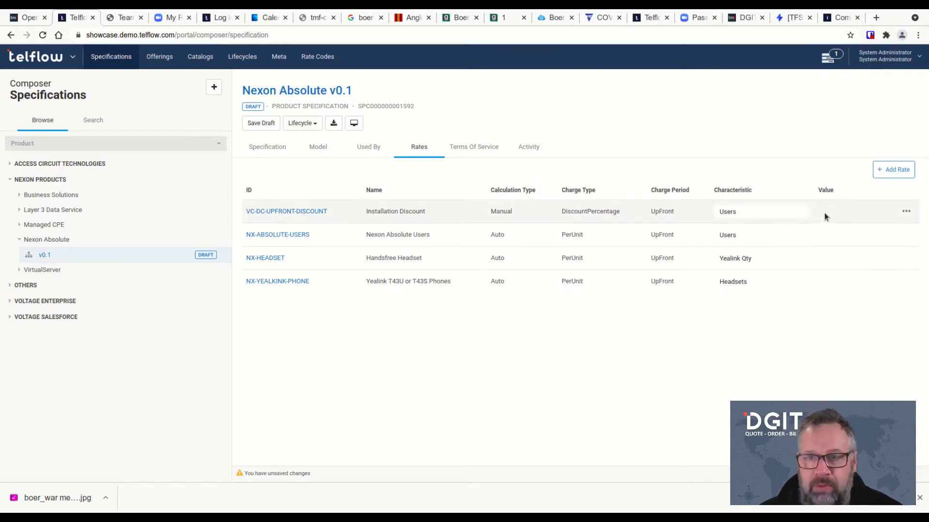
click(803, 213)
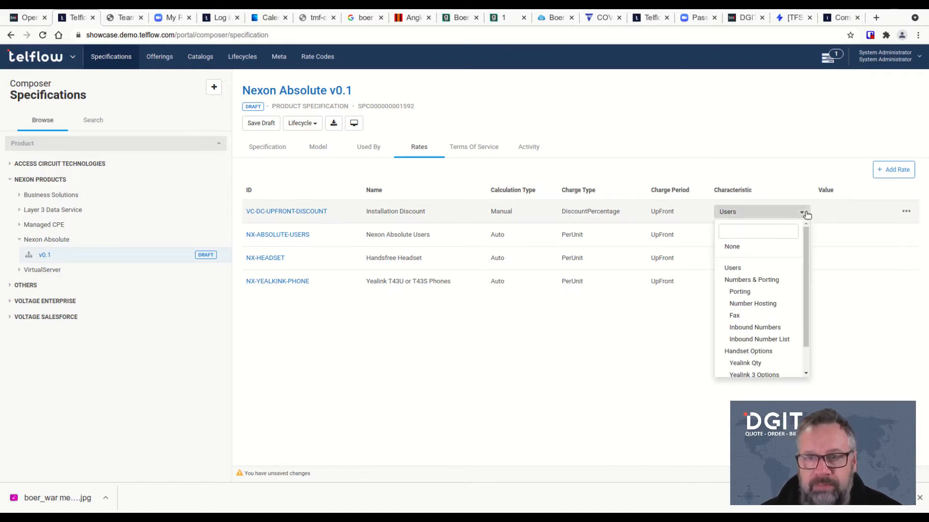
click(754, 247)
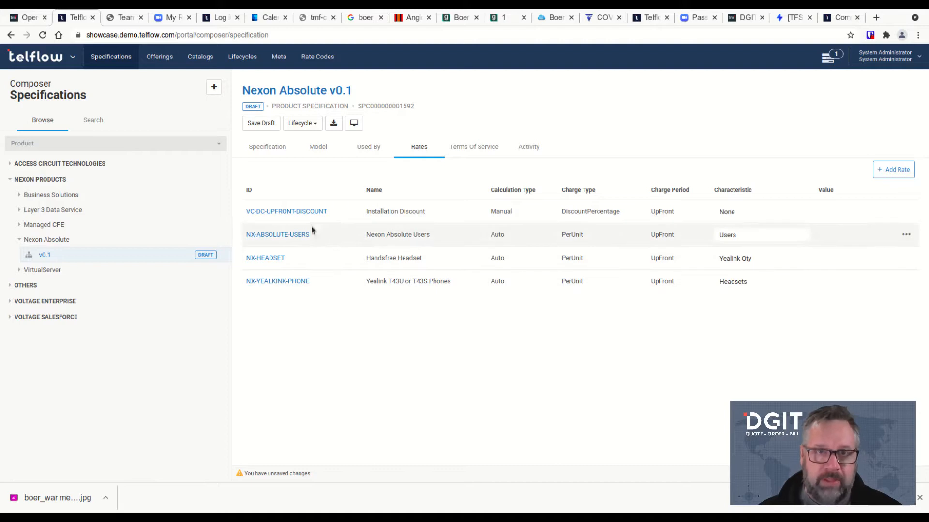
click(299, 123)
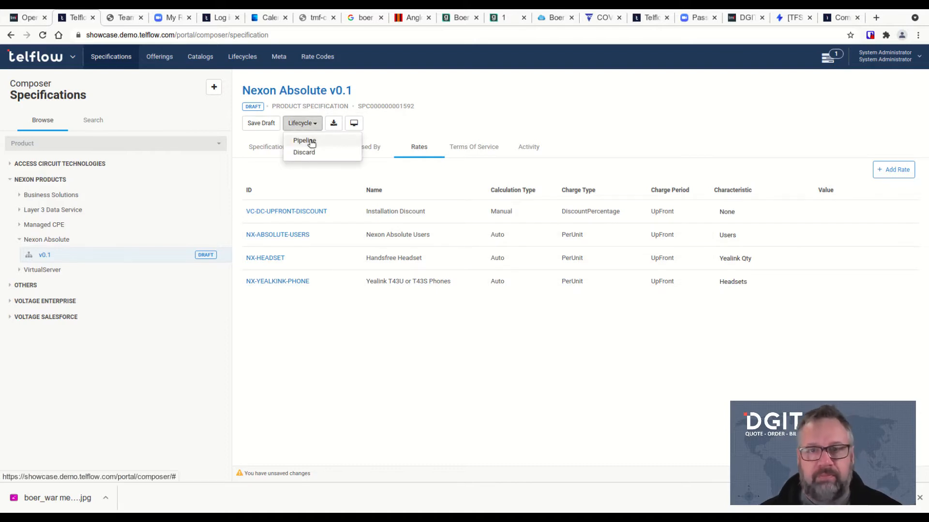
Move Nexon Absolute v0.1 to Pipeline, then Publish it, confirming each transition
click(310, 141)
click(596, 257)
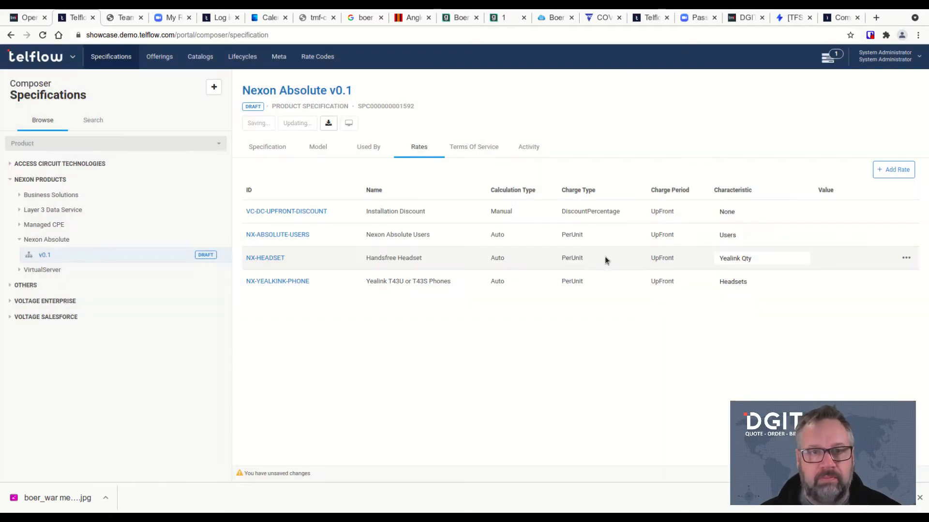
click(291, 124)
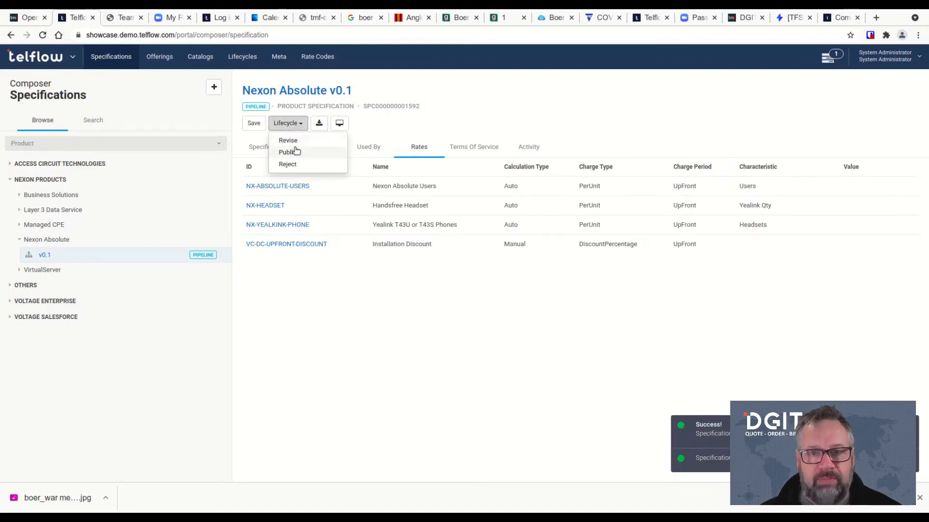
click(290, 153)
click(594, 258)
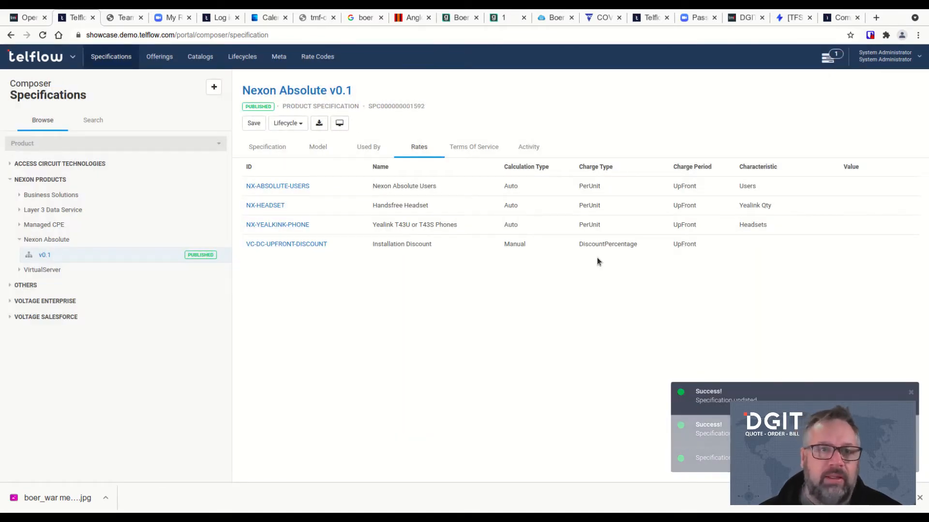
click(73, 58)
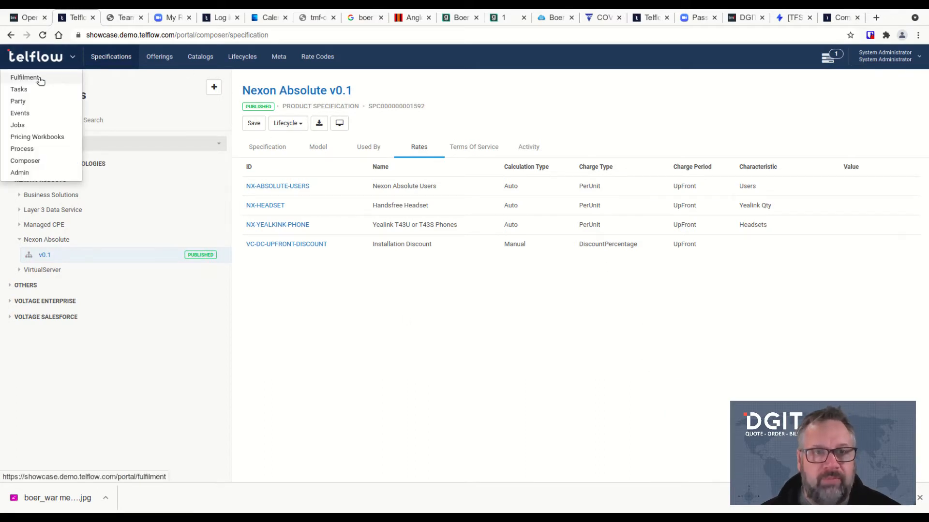
Start a new sales order from the Fulfilment dashboard
click(39, 78)
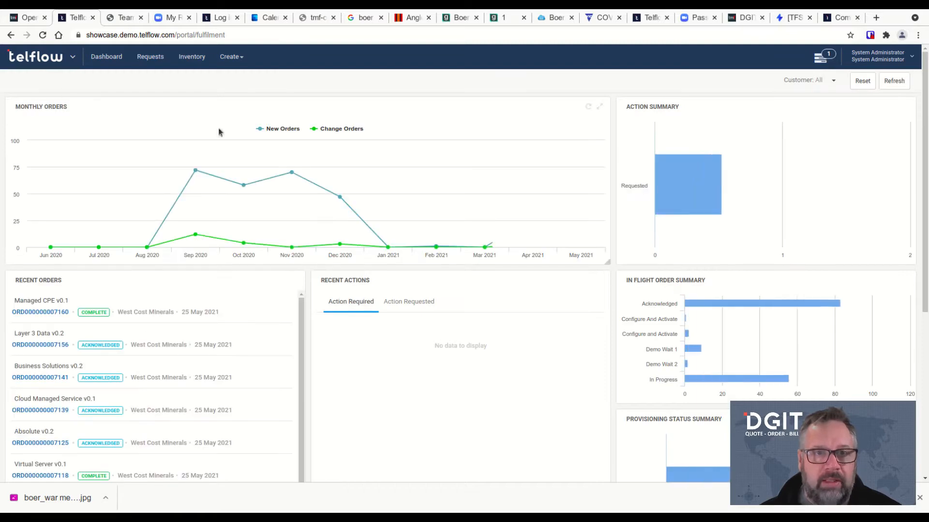
click(231, 57)
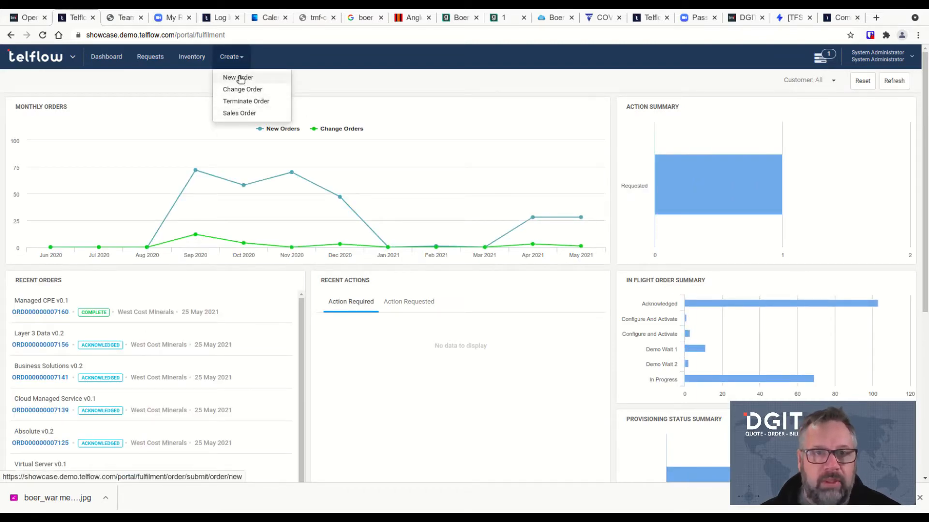
click(243, 114)
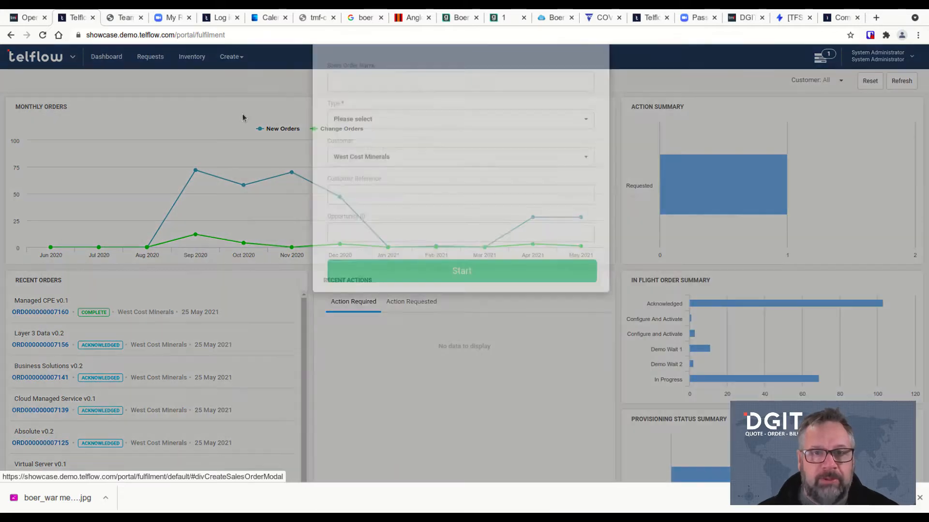
Create sales order 'Nexon 002', type Voltage Solution v3.0, for West Cost Minerals with the saved customer reference
click(357, 126)
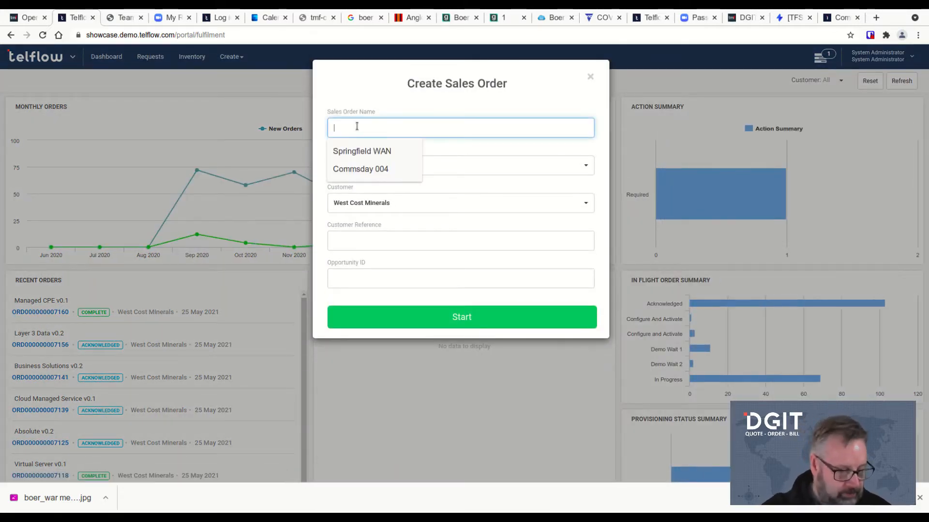
text(Nexon 002)
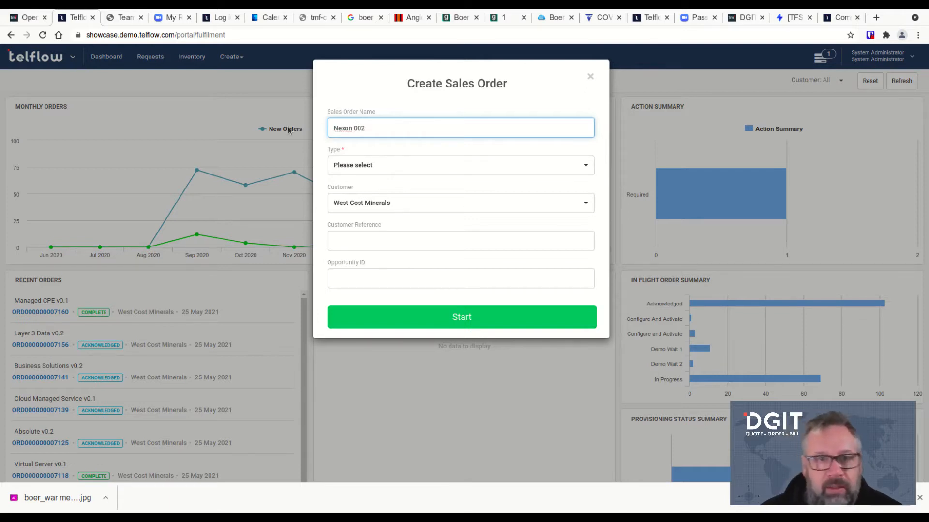
click(369, 170)
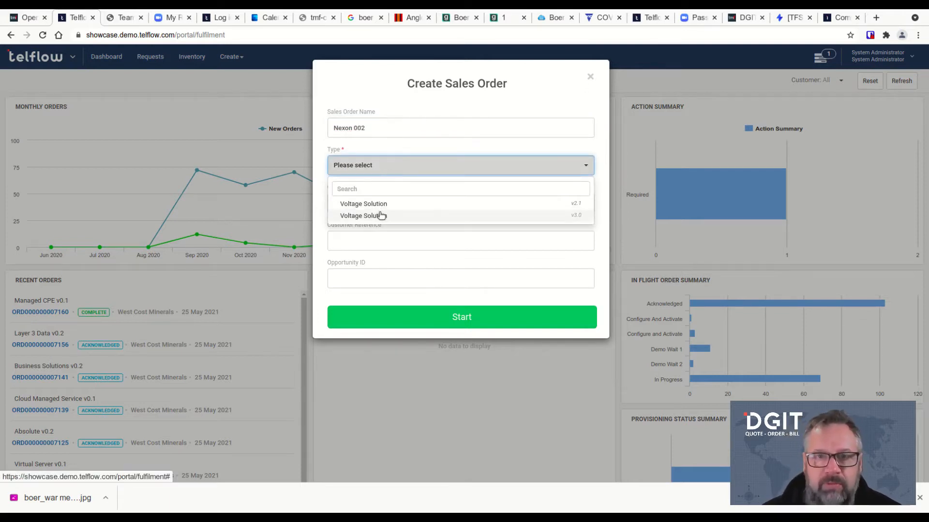
click(388, 216)
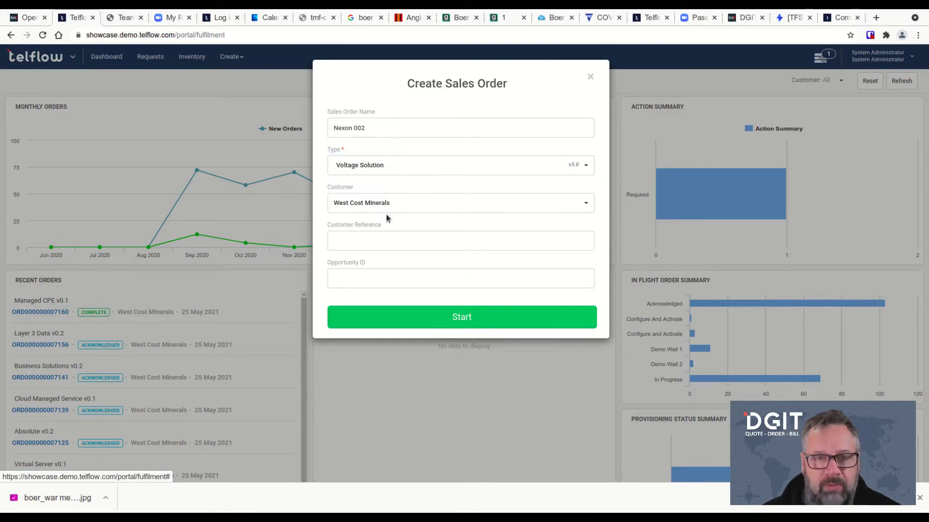
click(417, 209)
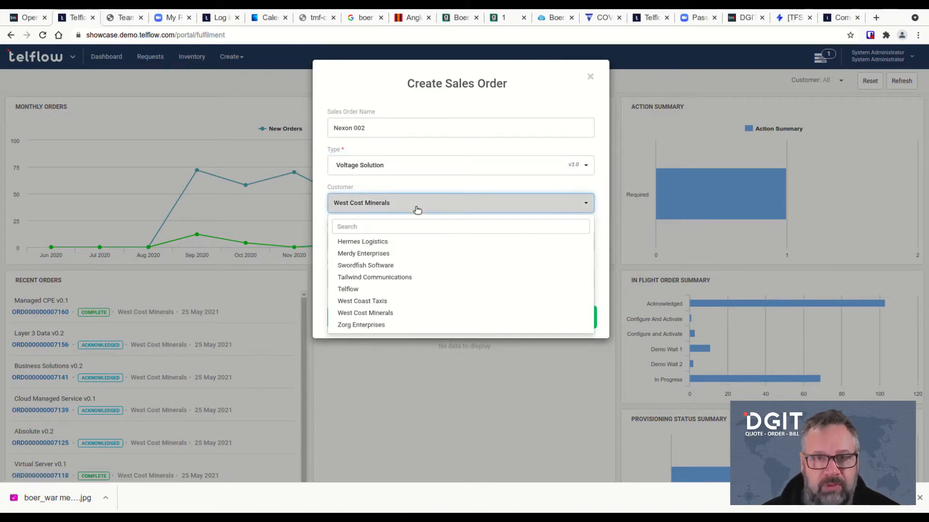
click(417, 209)
click(392, 243)
click(382, 264)
click(462, 318)
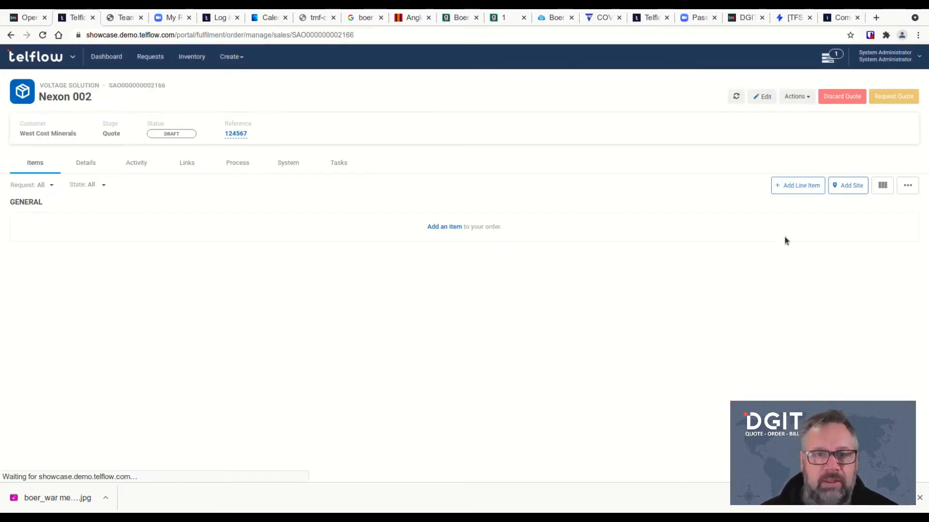
Add the line item 'Absolute 01' from the Absolute offering and open its details
click(792, 191)
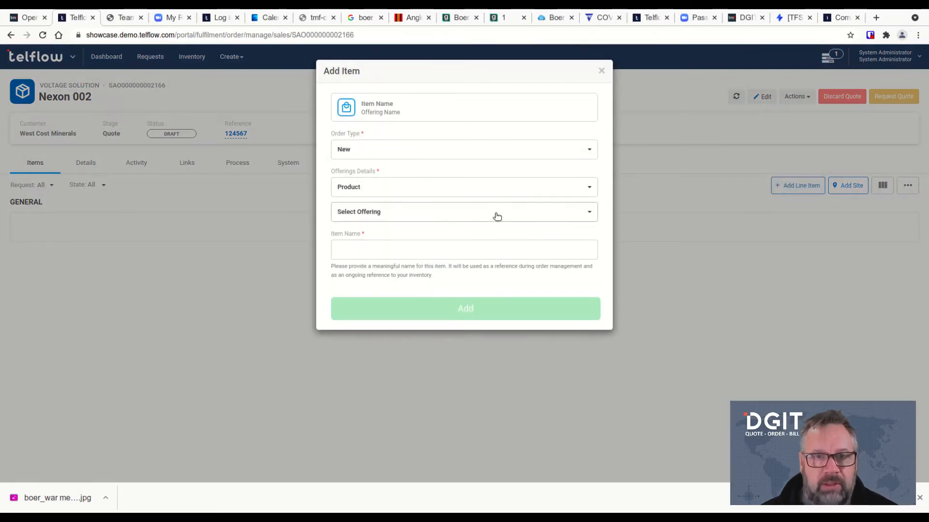
click(497, 213)
click(484, 250)
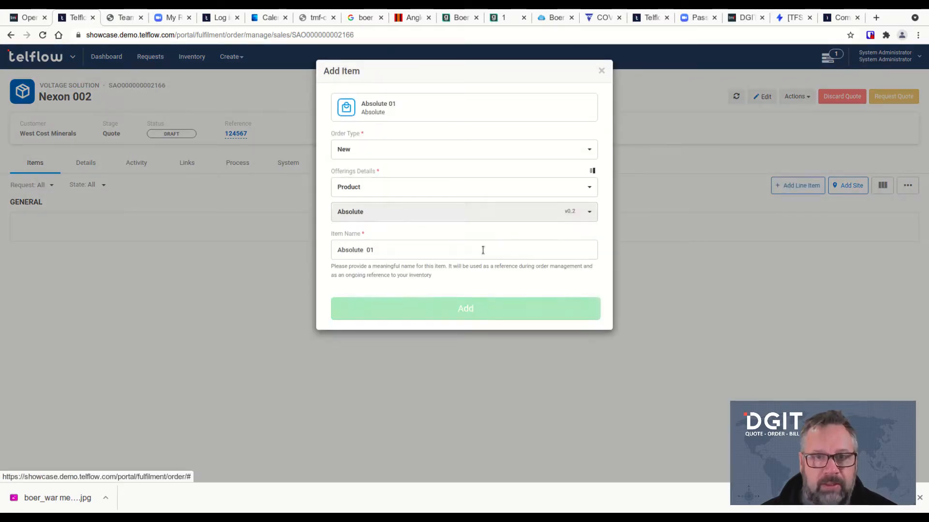
click(477, 310)
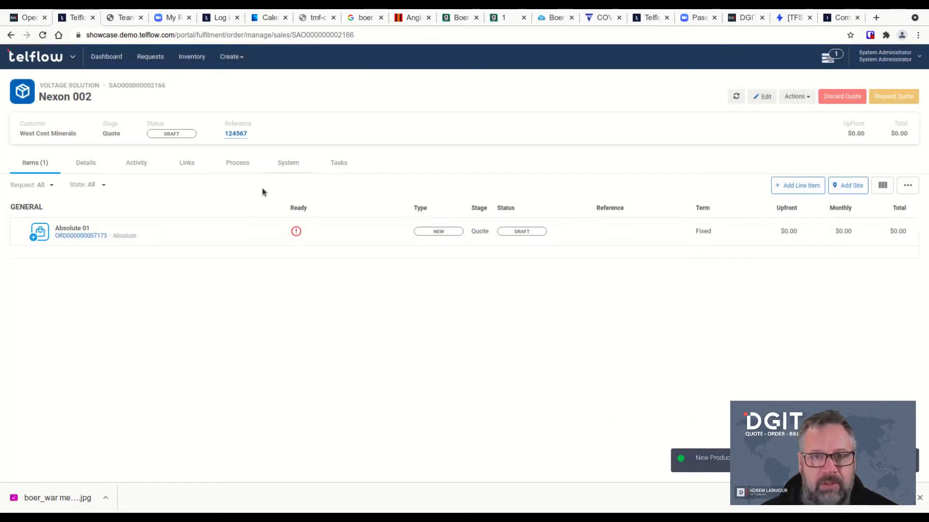
click(252, 235)
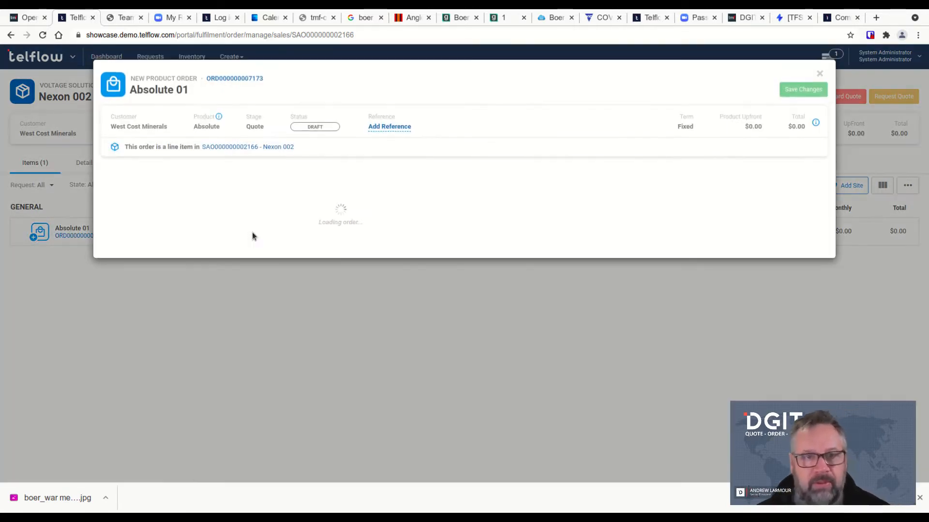
Find and select the site address, qualify it with Telflow and the matching NBN address, and add it
click(237, 234)
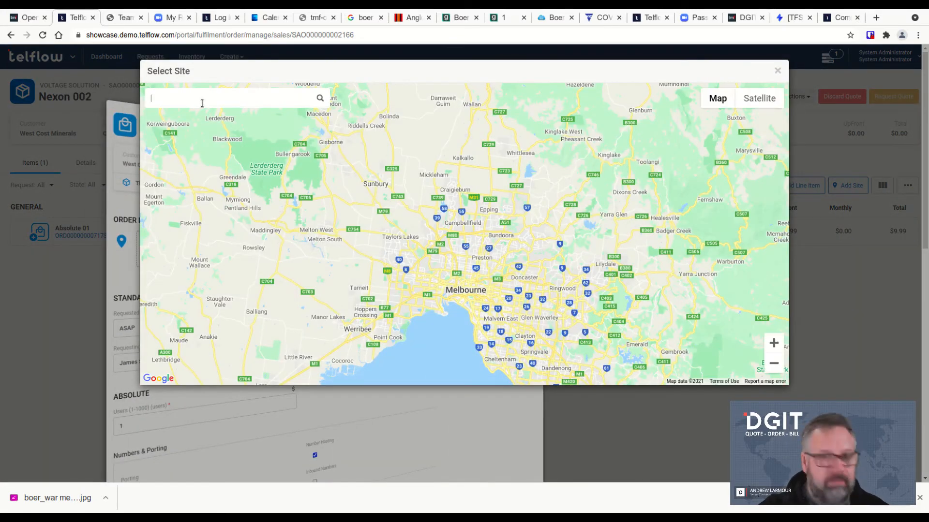
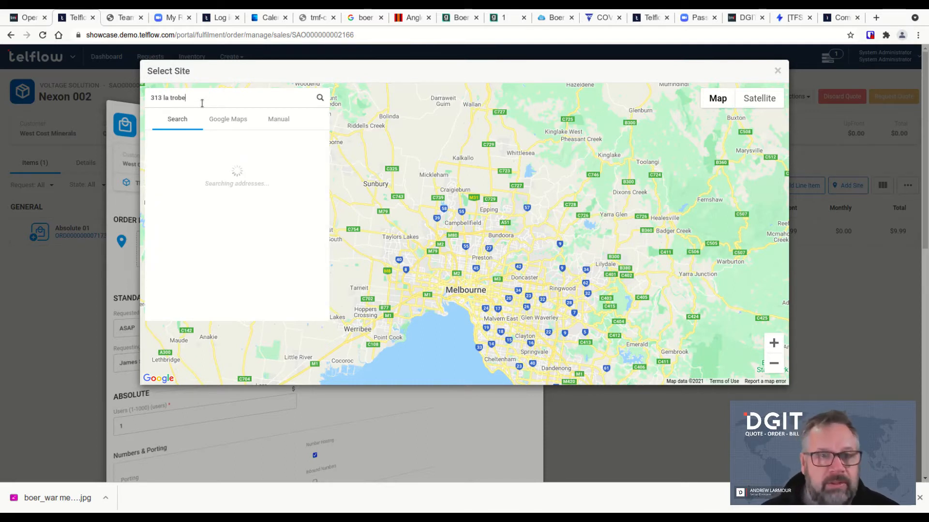
click(210, 165)
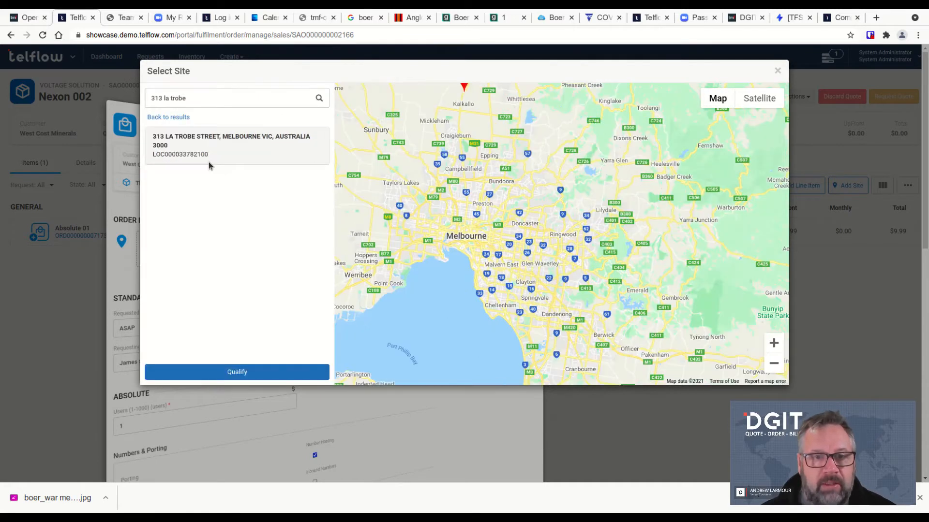
click(269, 374)
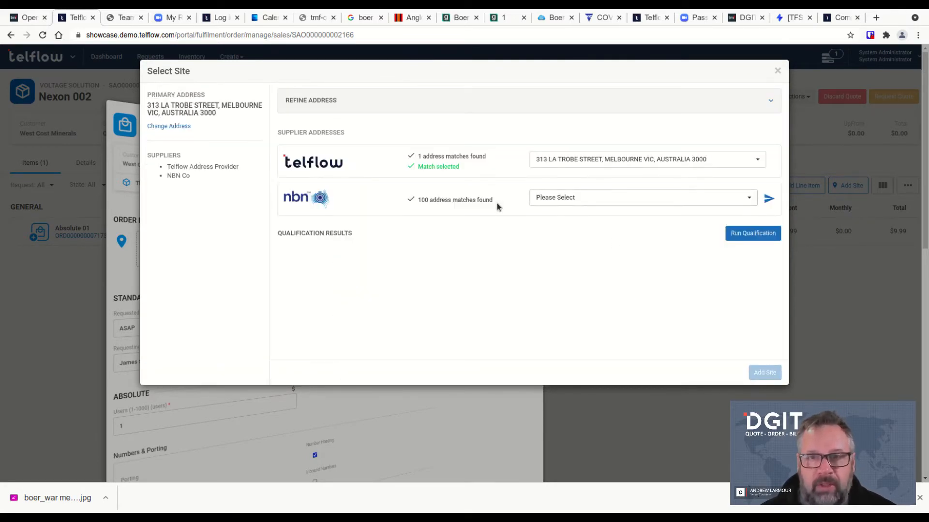
click(750, 202)
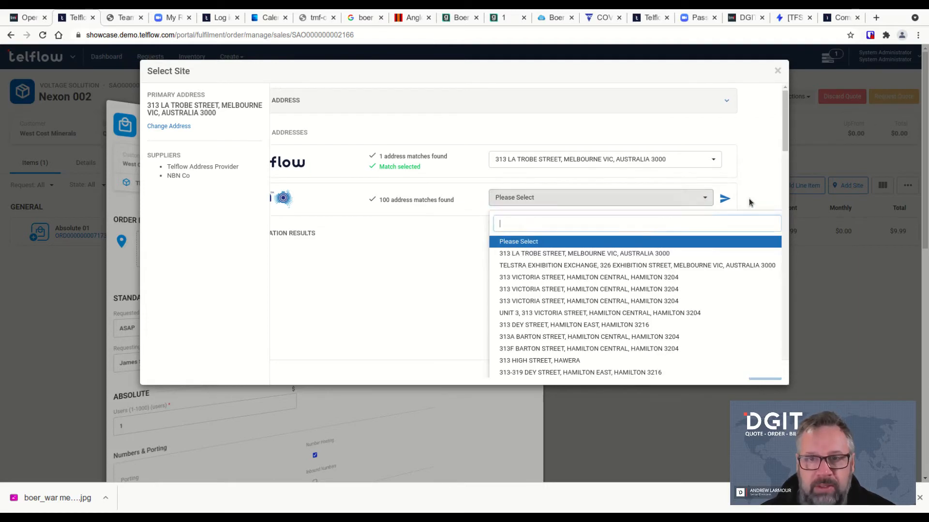
click(656, 258)
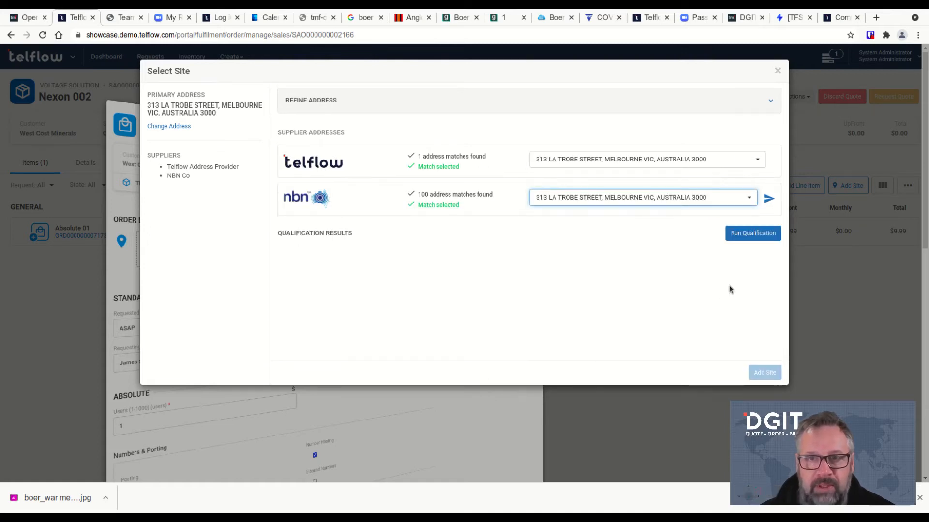
click(761, 234)
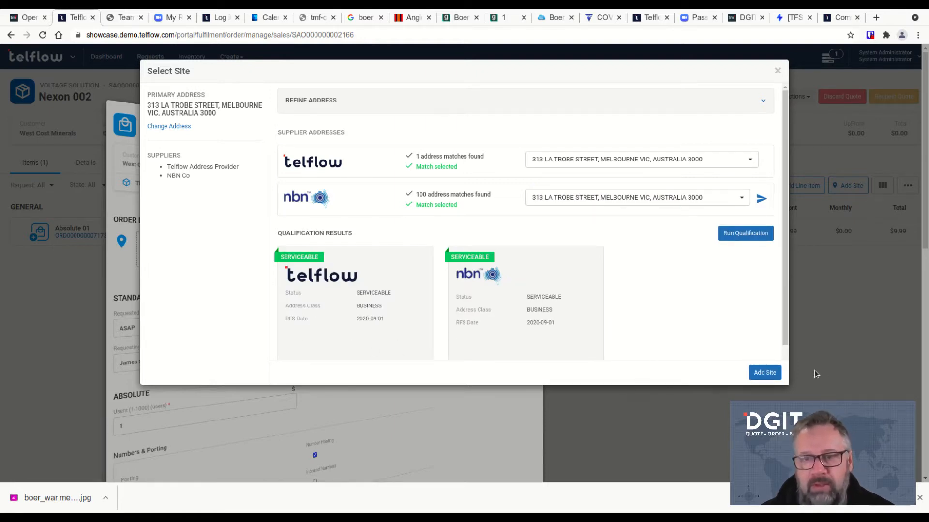
click(764, 373)
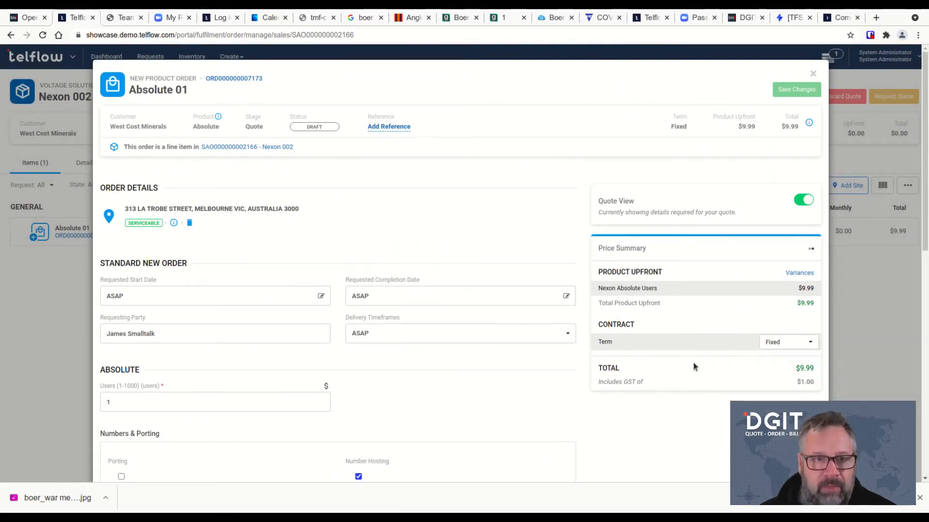
scroll(411, 213, down, 1)
scroll(408, 213, down, 3)
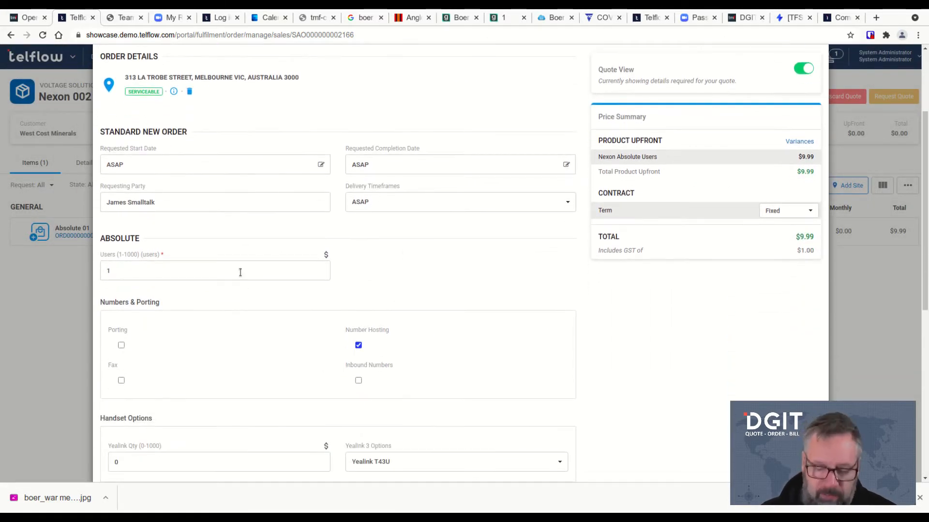
Set 100 users, 50 Yealink handsets, 50 headsets and 5 Polycom X200 conference phones
click(127, 271)
text(00)
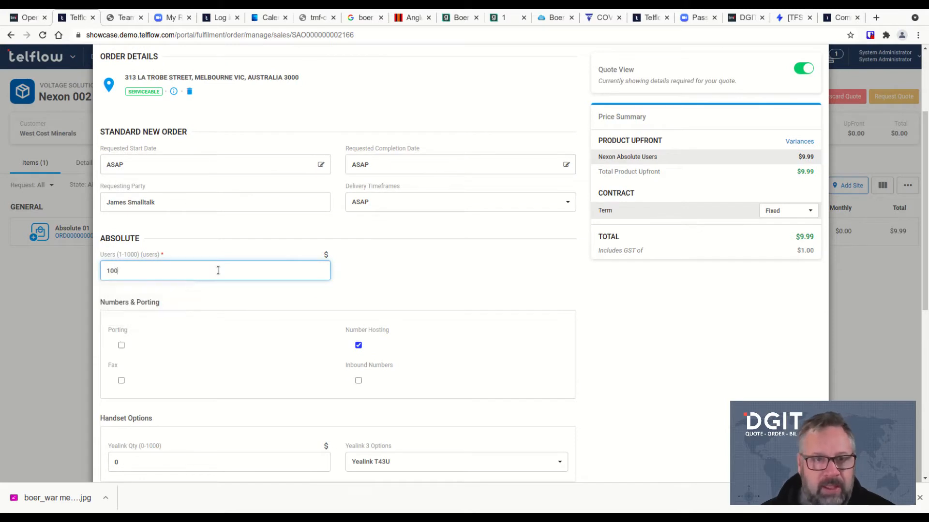
click(452, 259)
scroll(457, 256, down, 5)
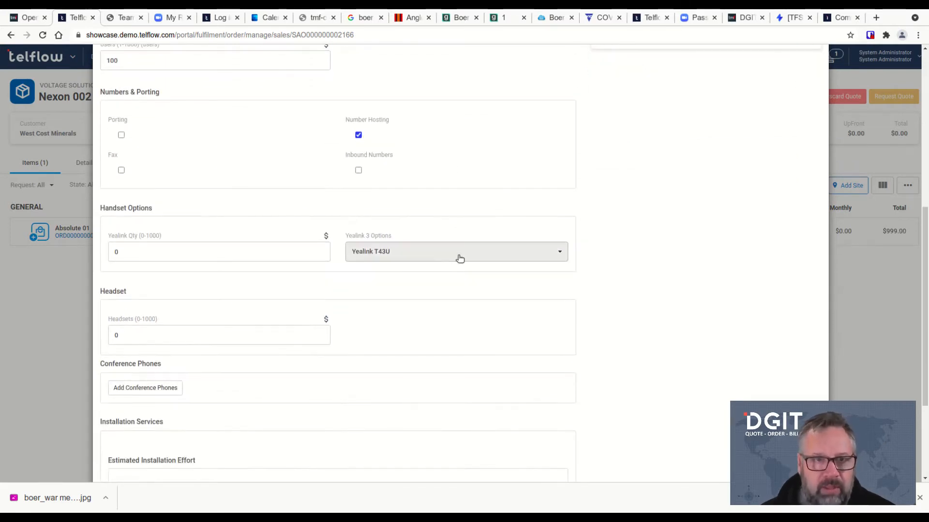
double_click(121, 252)
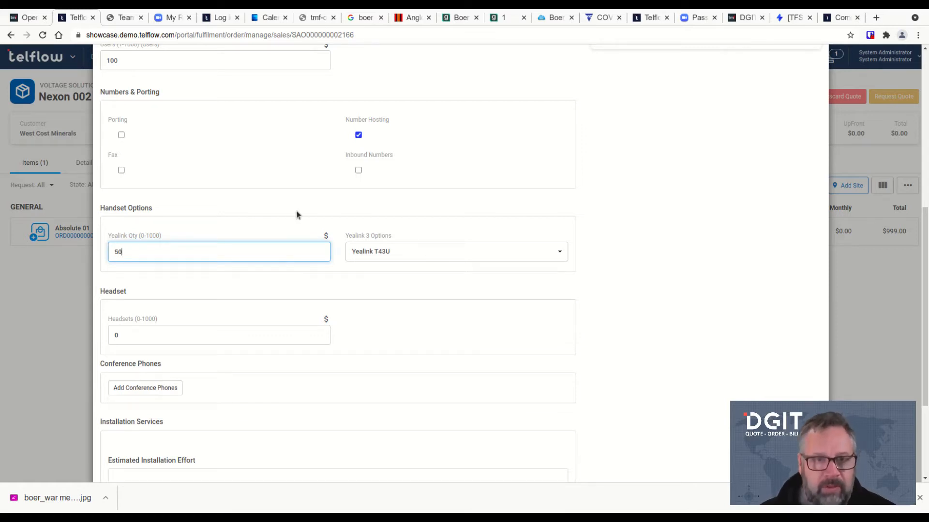
double_click(125, 343)
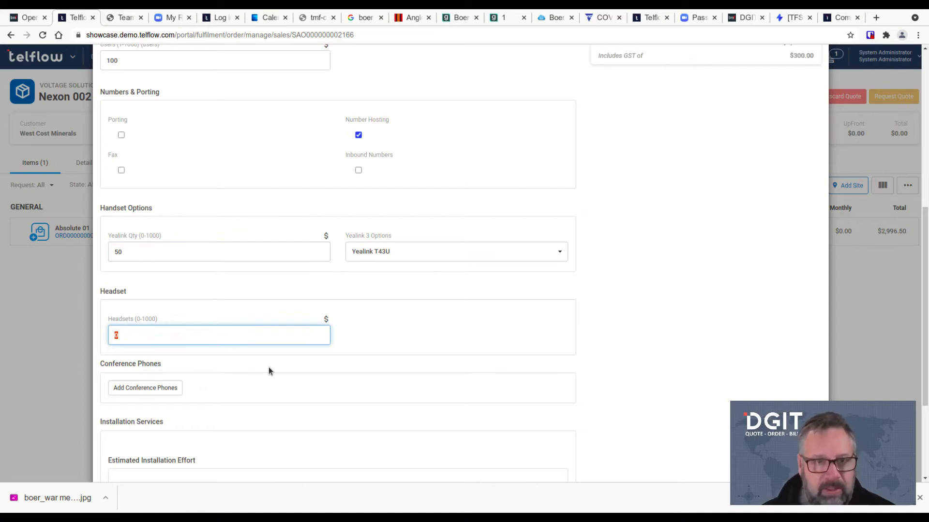
click(164, 389)
double_click(136, 408)
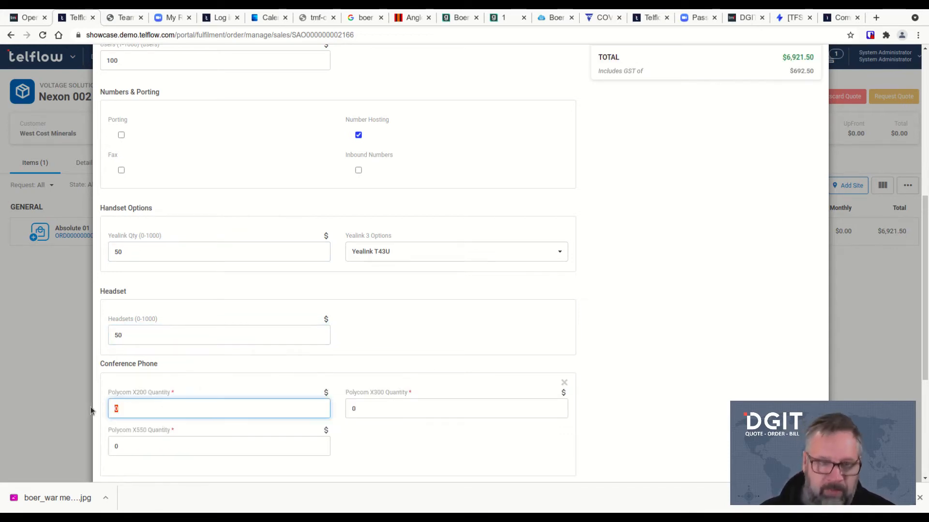
text(5)
scroll(654, 299, up, 6)
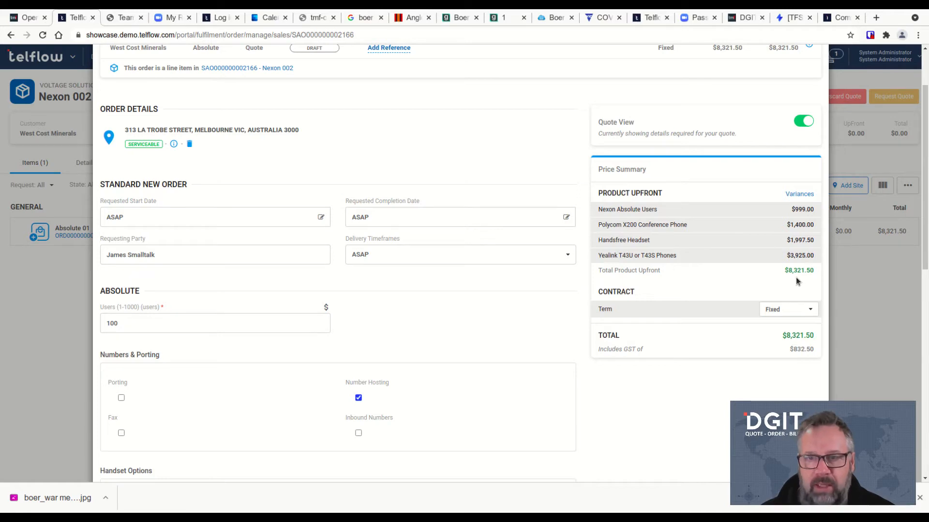
Change the term to 36 Months and enter a 10% Installation Discount variance
click(792, 309)
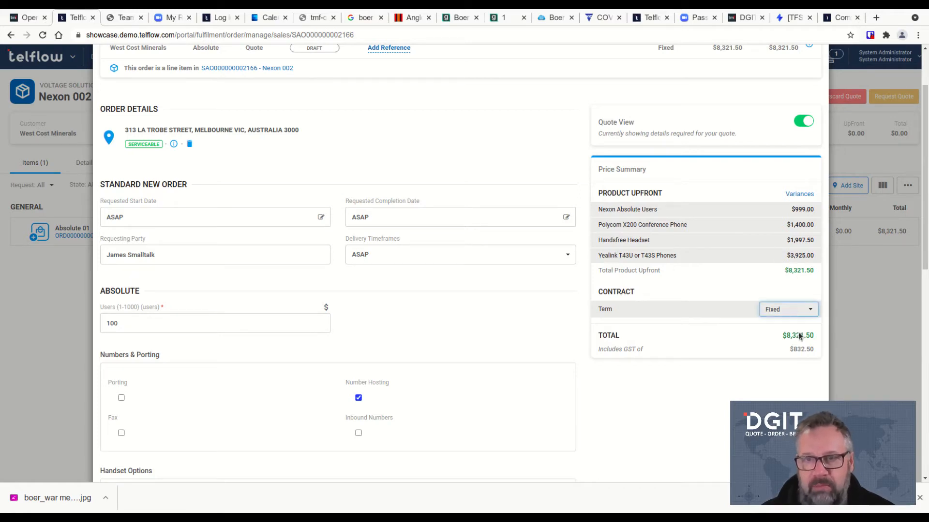
click(797, 338)
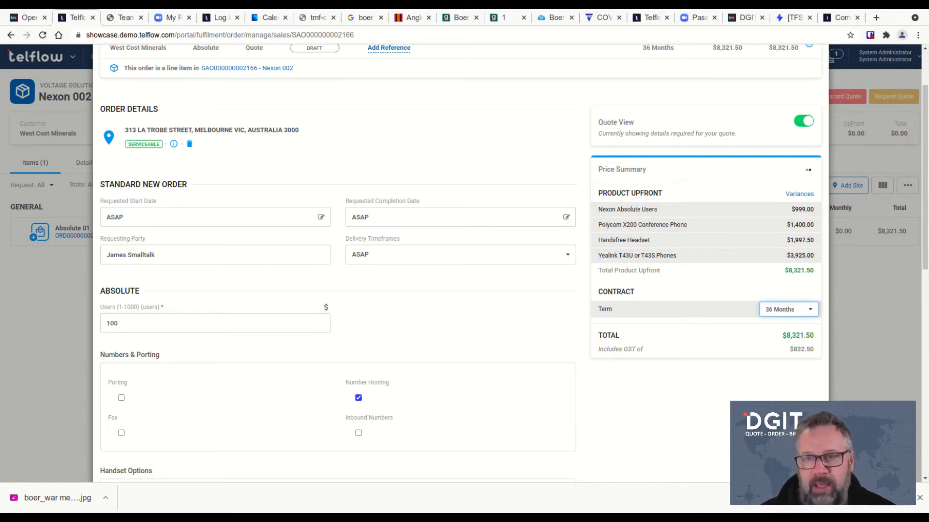
click(800, 195)
click(838, 232)
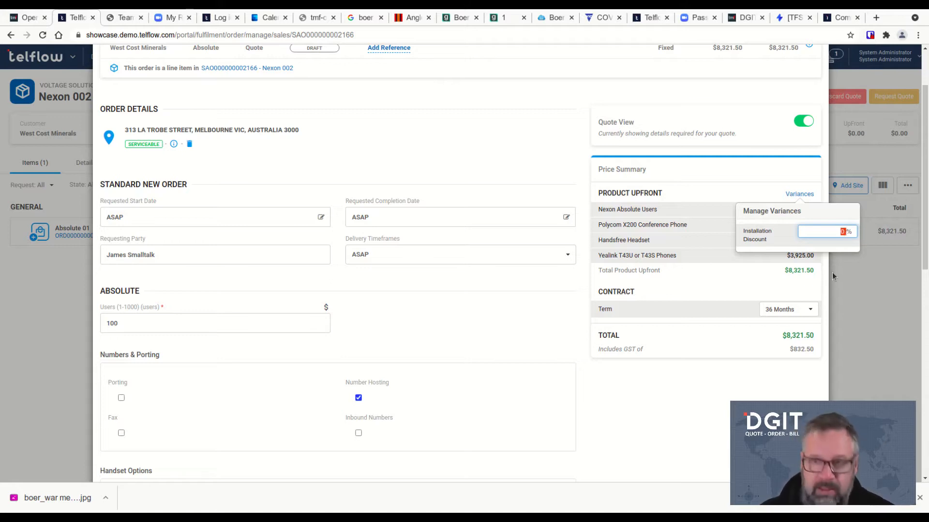
text(10)
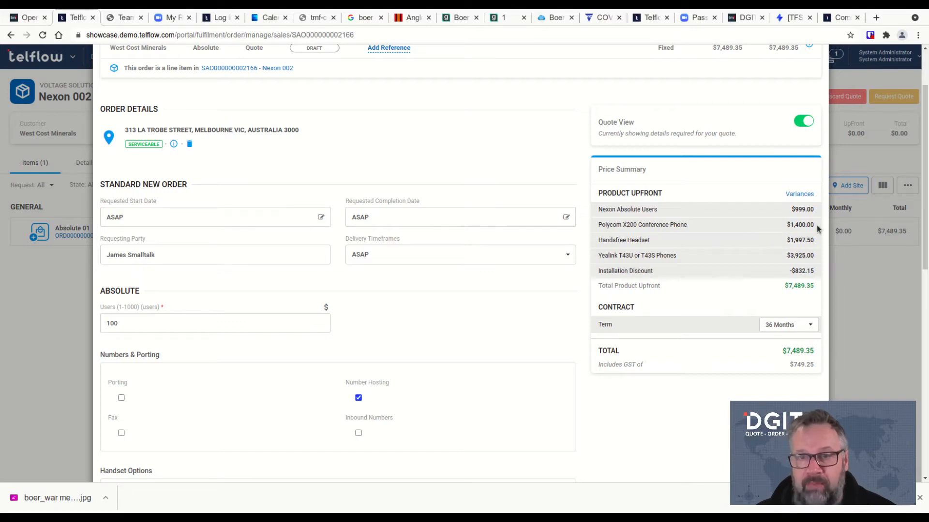
Apply a 5% installation discount in the Absolute 01 price variance settings
click(793, 196)
double_click(840, 231)
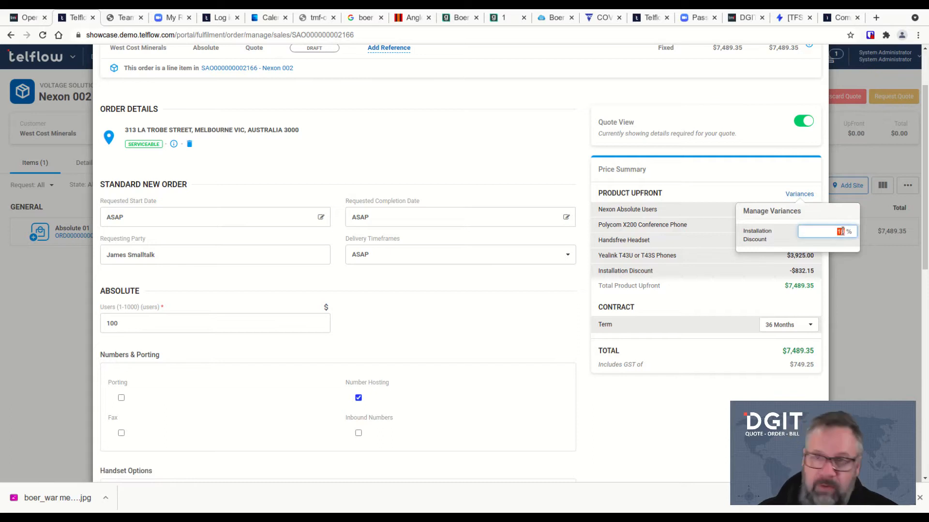
text(5)
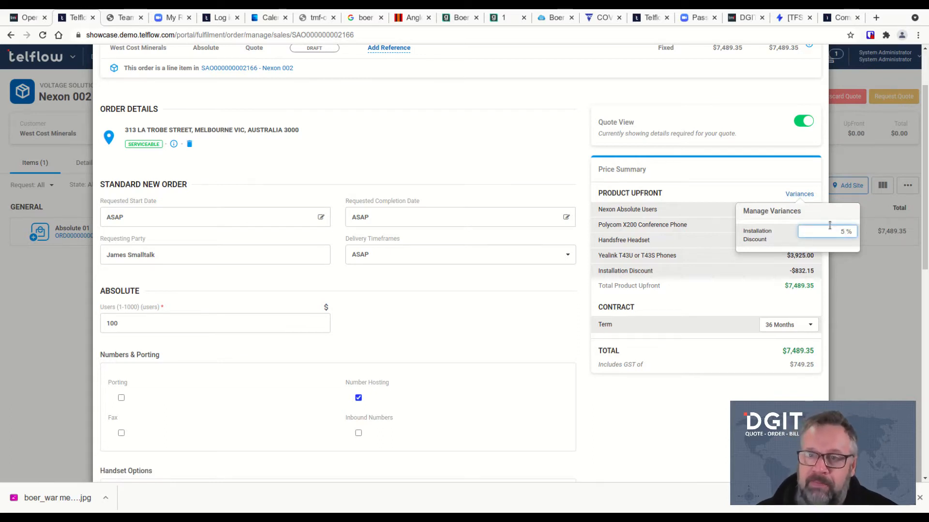
click(860, 309)
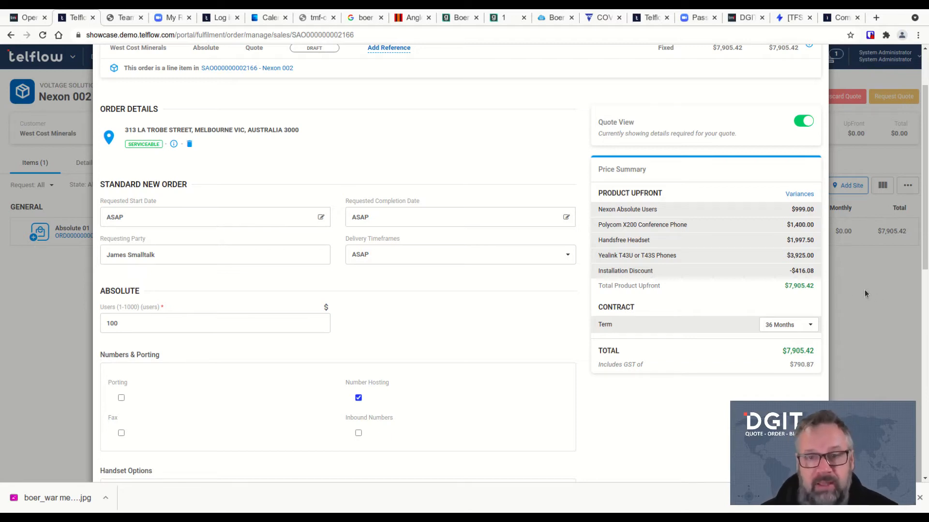
Review the Absolute 01 configuration and save the changes to the quote
scroll(646, 425, down, 8)
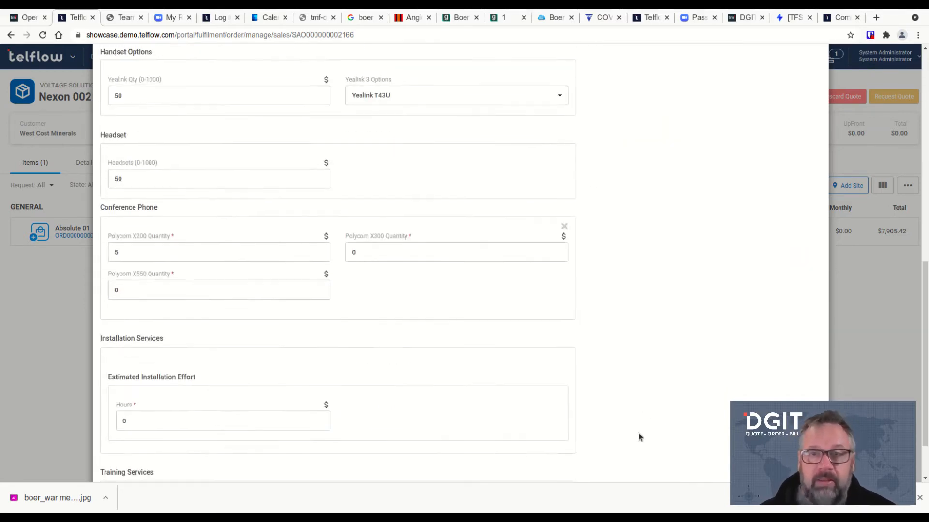
scroll(633, 435, down, 2)
scroll(767, 355, up, 15)
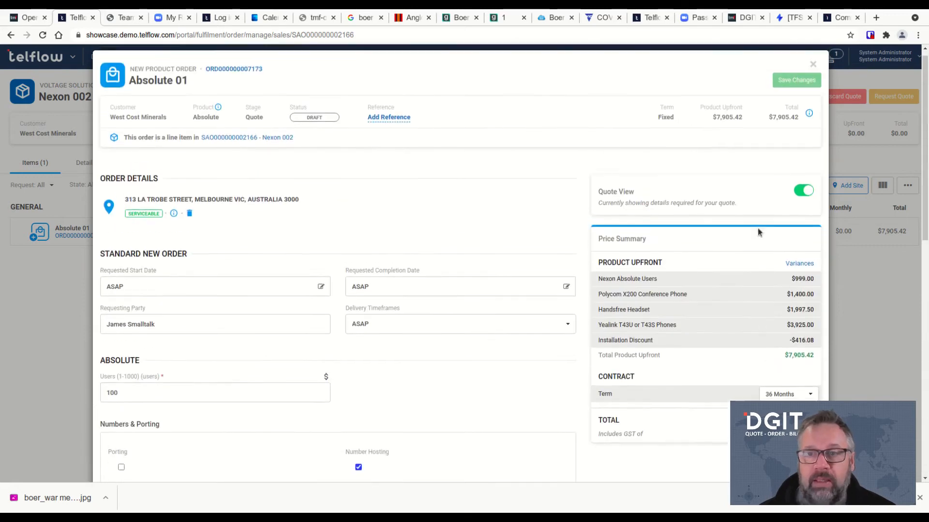
click(795, 91)
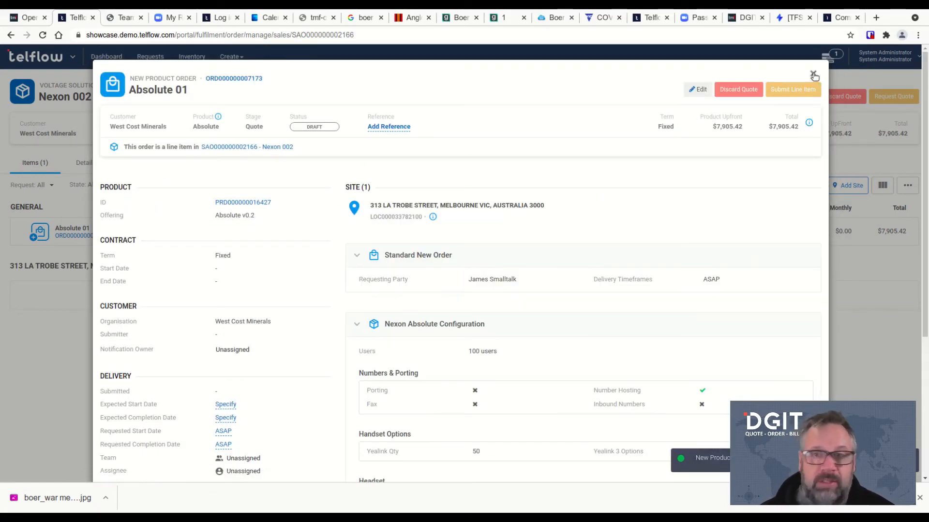
Close the item window, open the completed Layer 3 Data 01 order, and check its 5000/5000 Mbps bandwidth
click(813, 75)
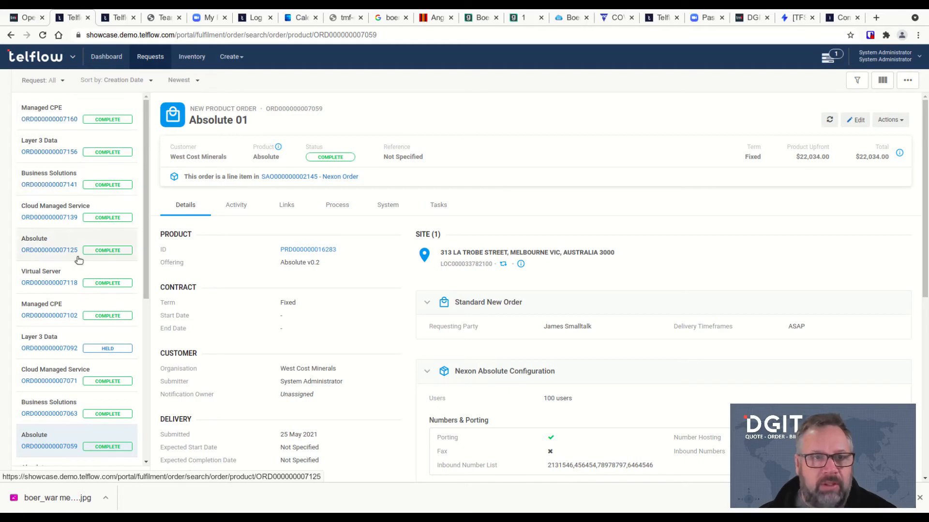
click(56, 151)
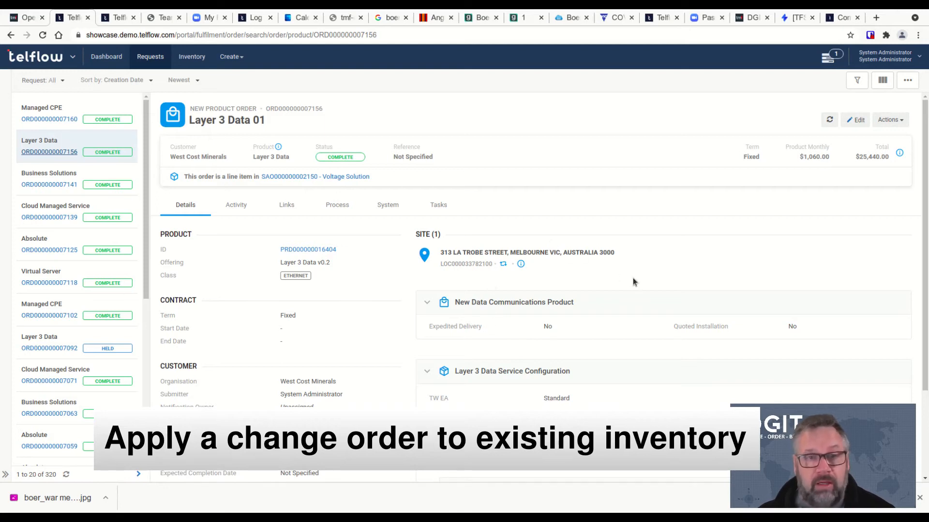
scroll(633, 277, down, 3)
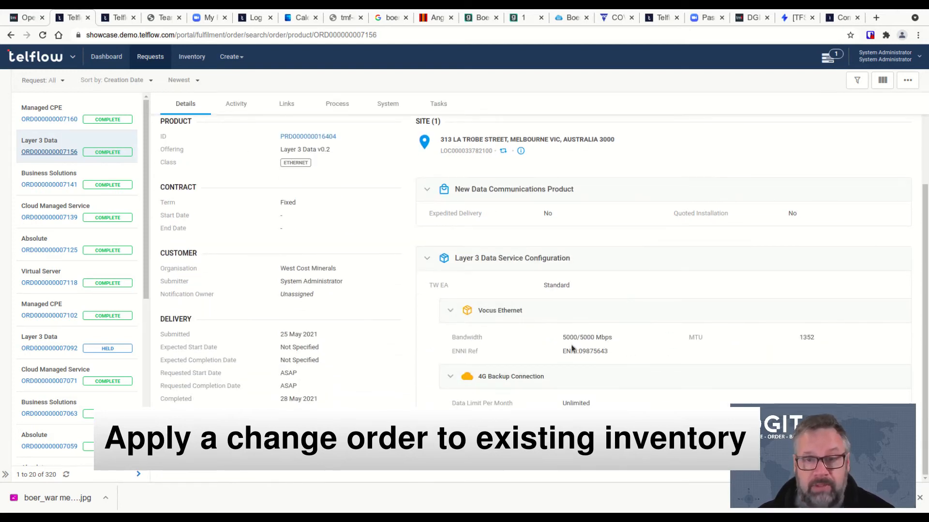
drag(561, 337, 595, 337)
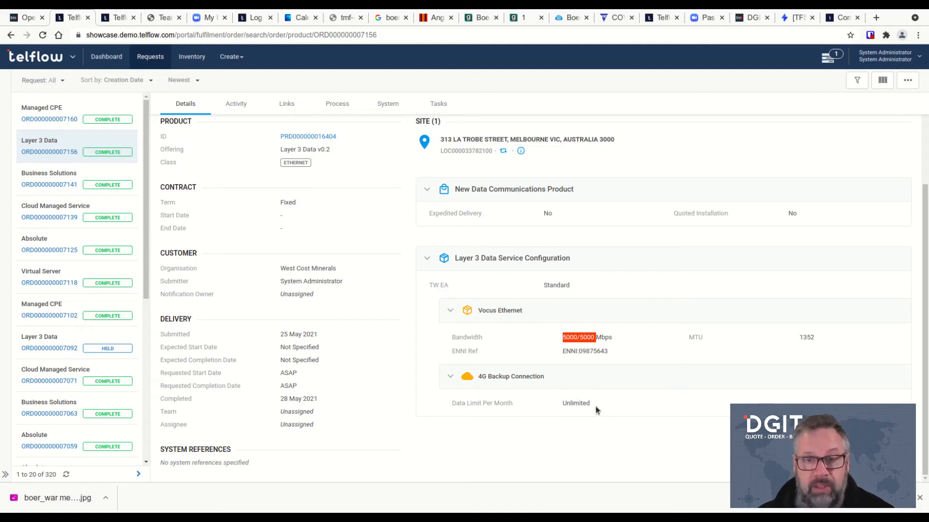
scroll(613, 409, up, 3)
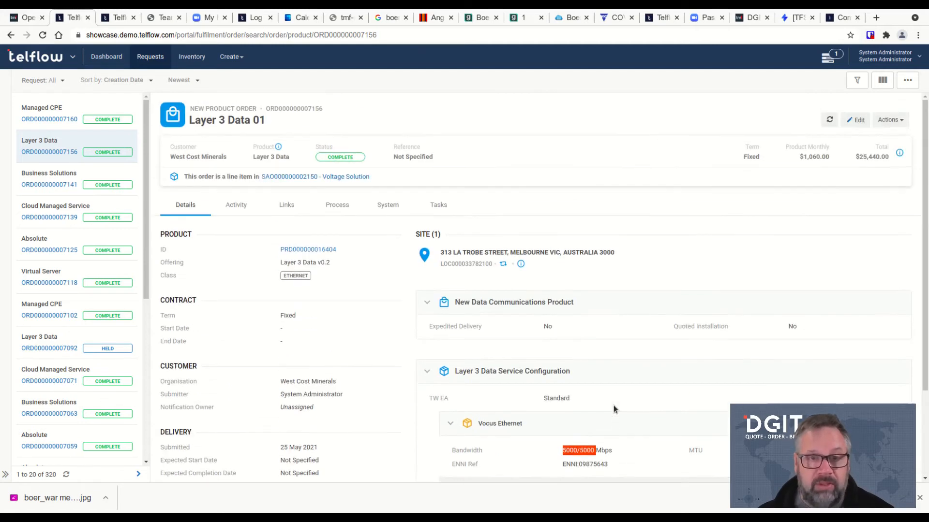
Open the Layer 3 Data Service inventory record and start a Change order via Place Order
click(307, 250)
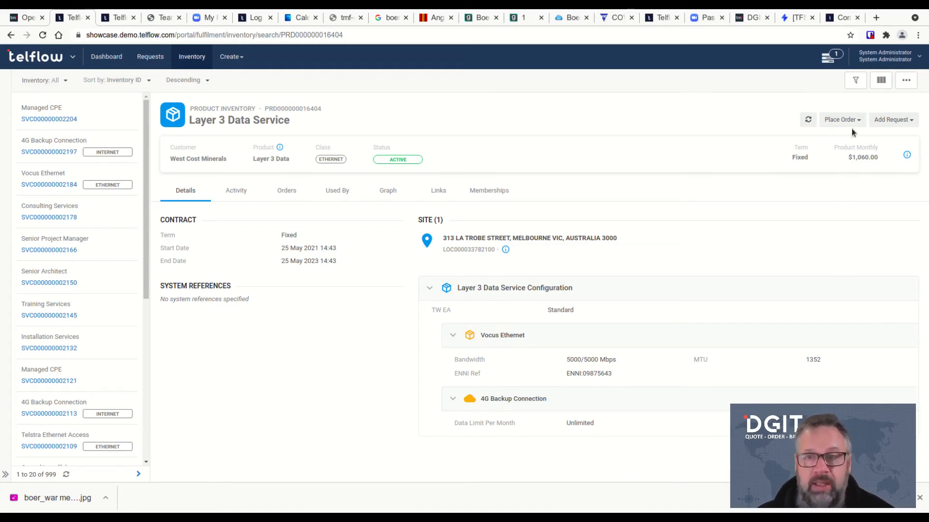
click(842, 120)
click(815, 137)
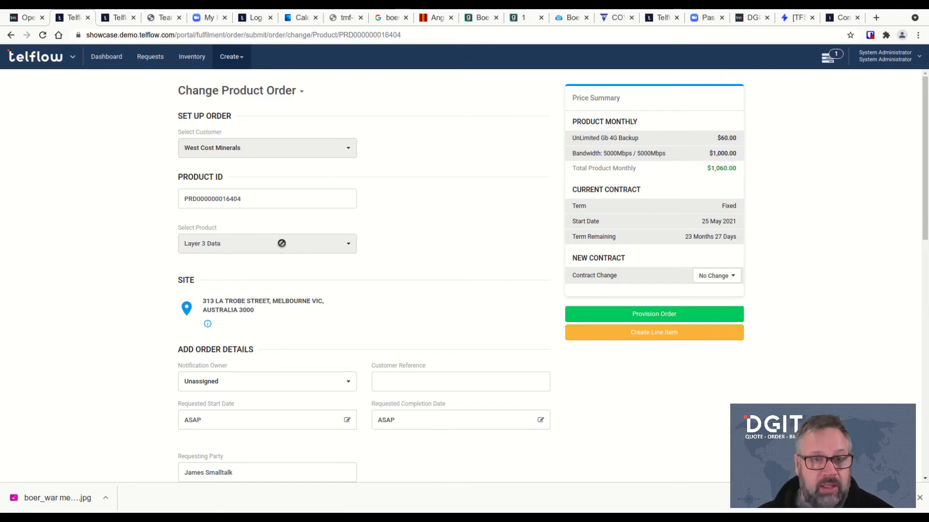
Set Connection Action to Modify and Bandwidth to 10000/10000 Mbps
scroll(446, 277, down, 3)
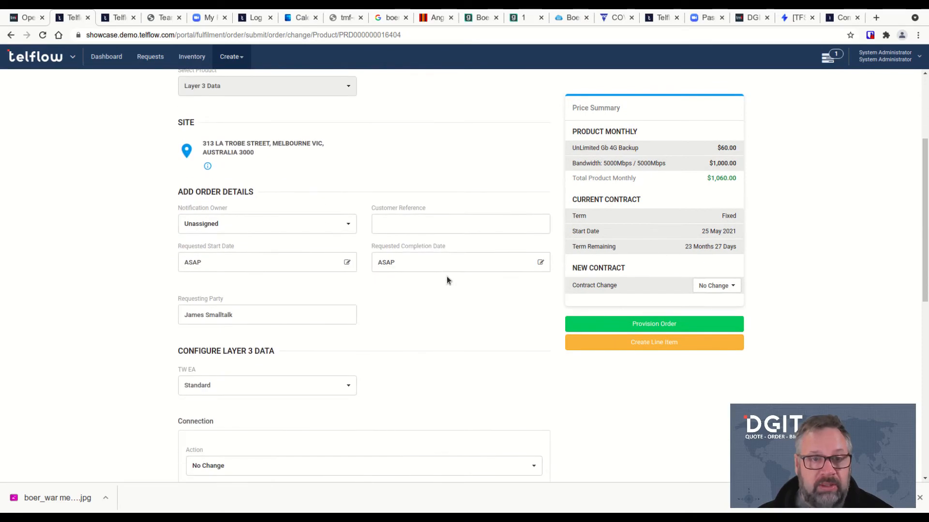
scroll(445, 327, down, 3)
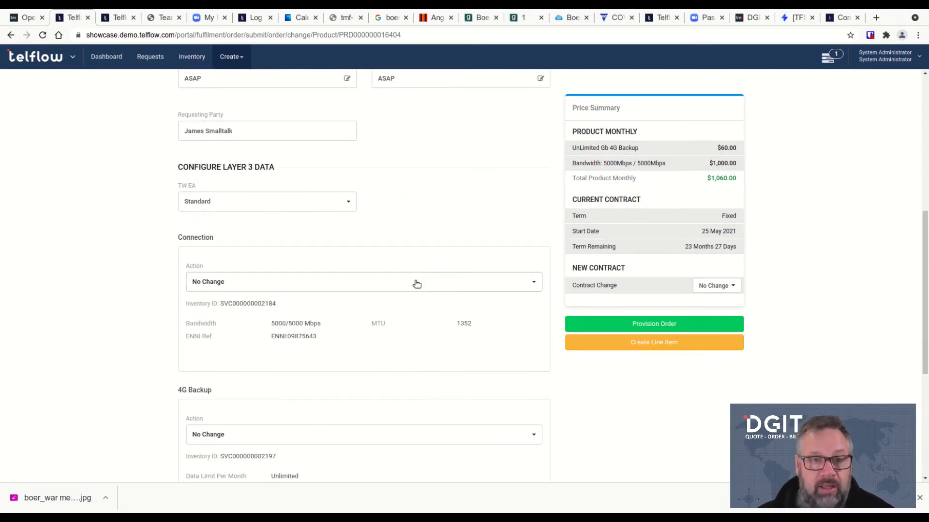
click(417, 281)
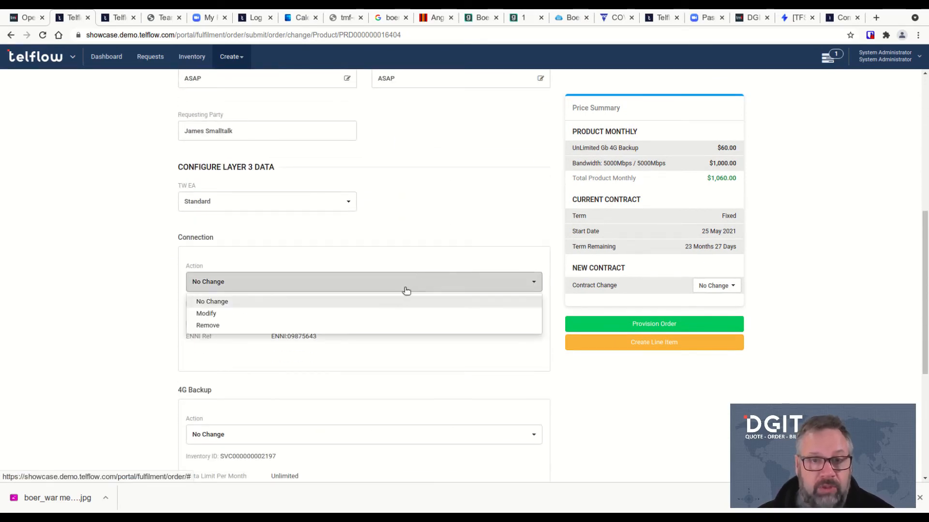
click(318, 317)
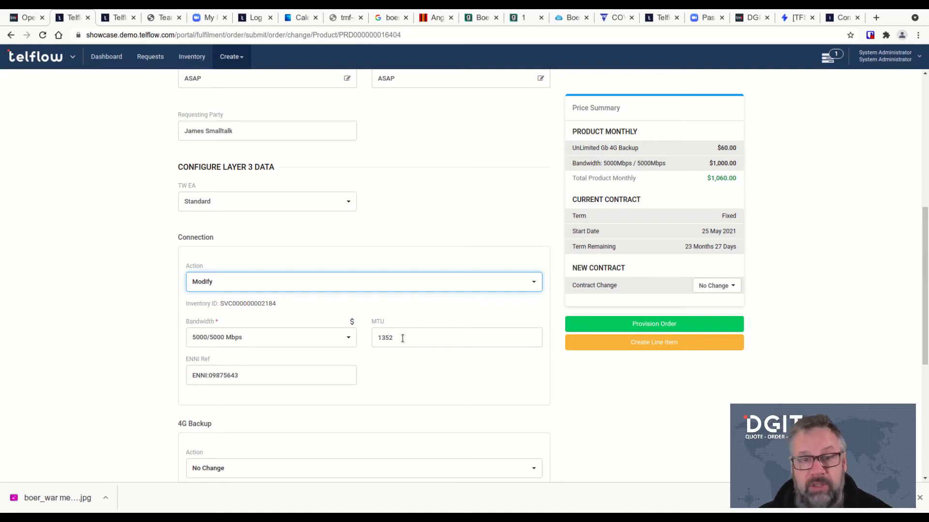
scroll(393, 305, down, 2)
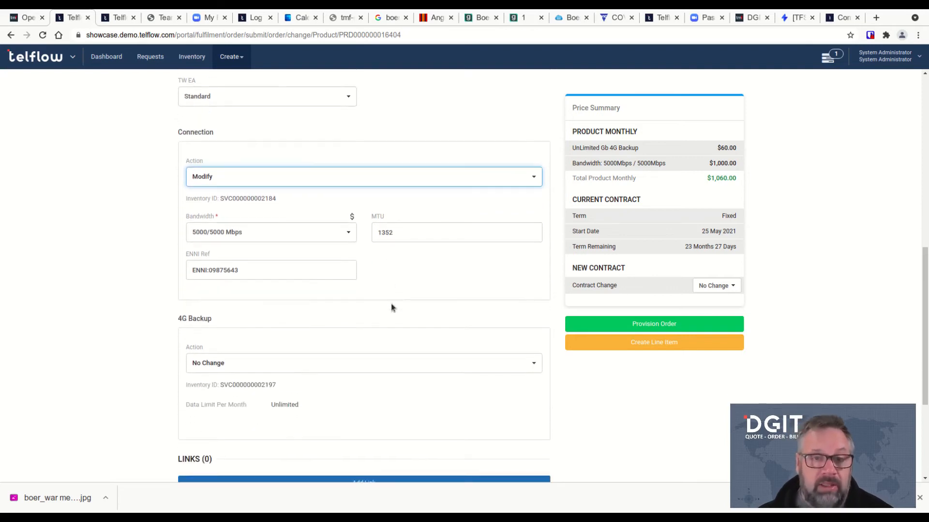
click(346, 234)
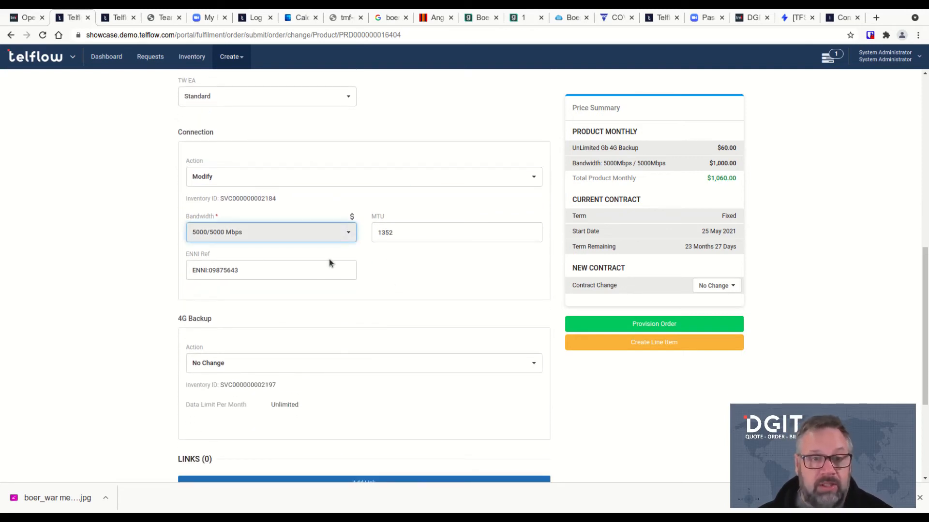
click(242, 297)
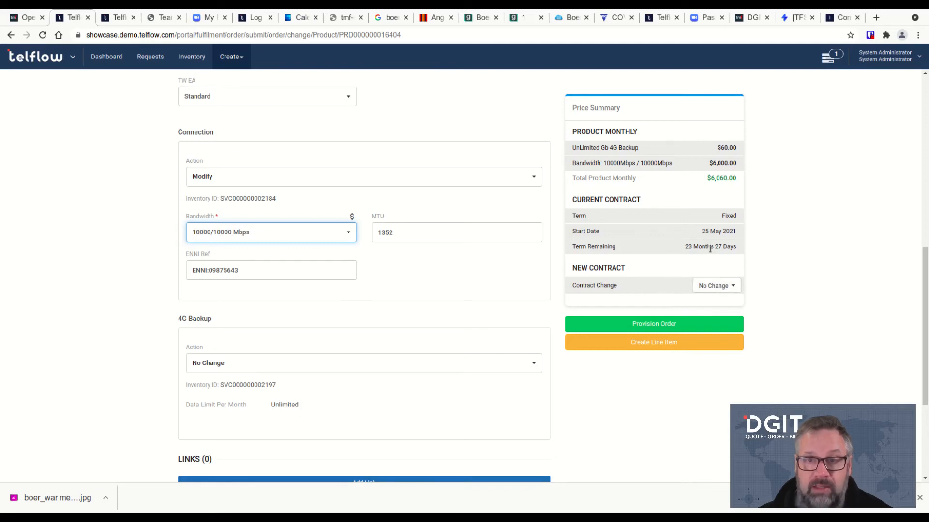
Check the remaining contract term and submit the change order with Provision Order
drag(665, 249, 742, 249)
click(799, 255)
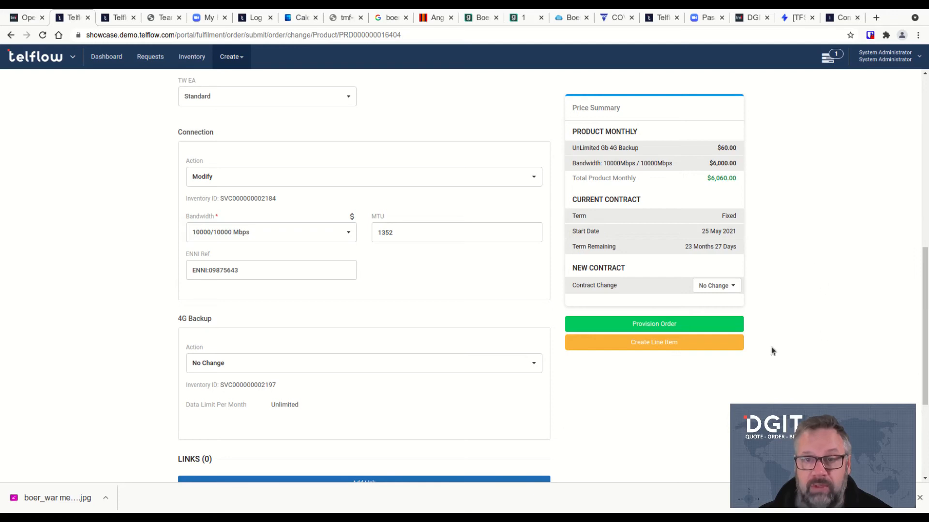
click(651, 326)
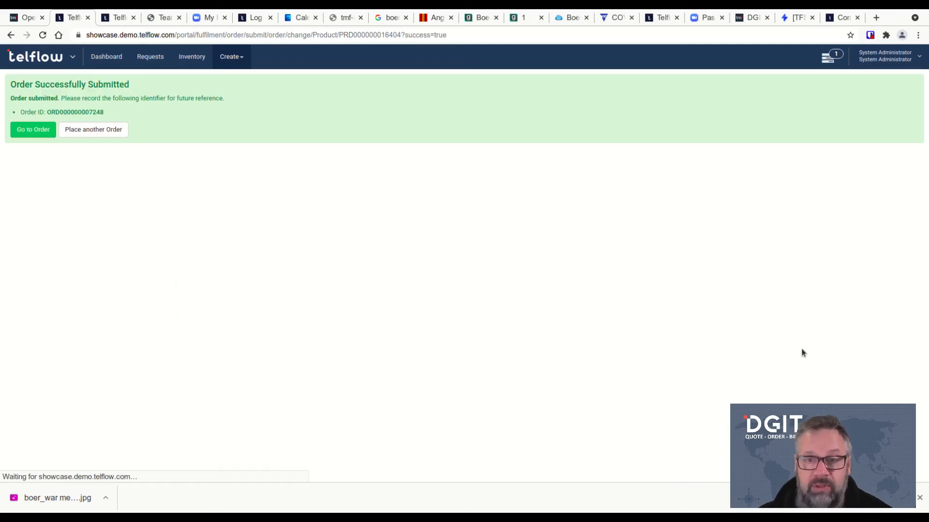
Open the new change order, verify 10000/10000 bandwidth, accept and complete it, then open the inventory record
click(39, 132)
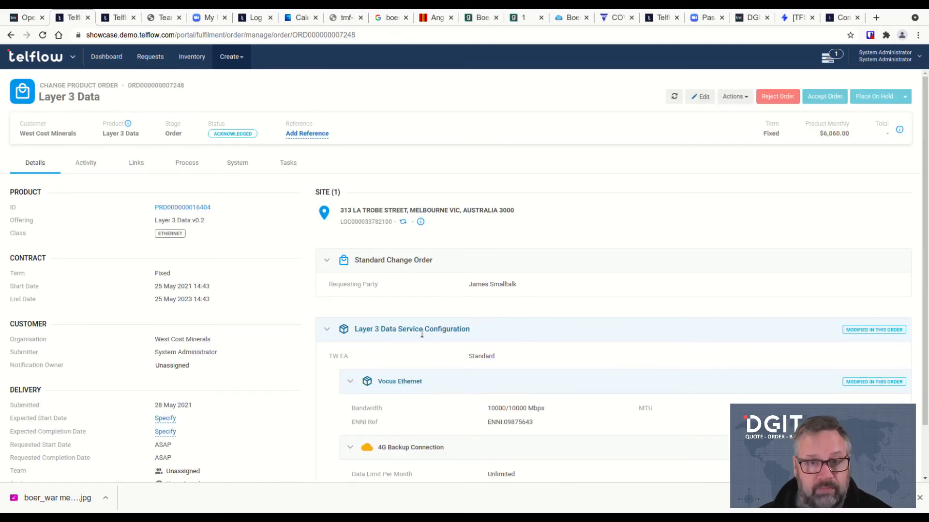
drag(487, 408, 546, 410)
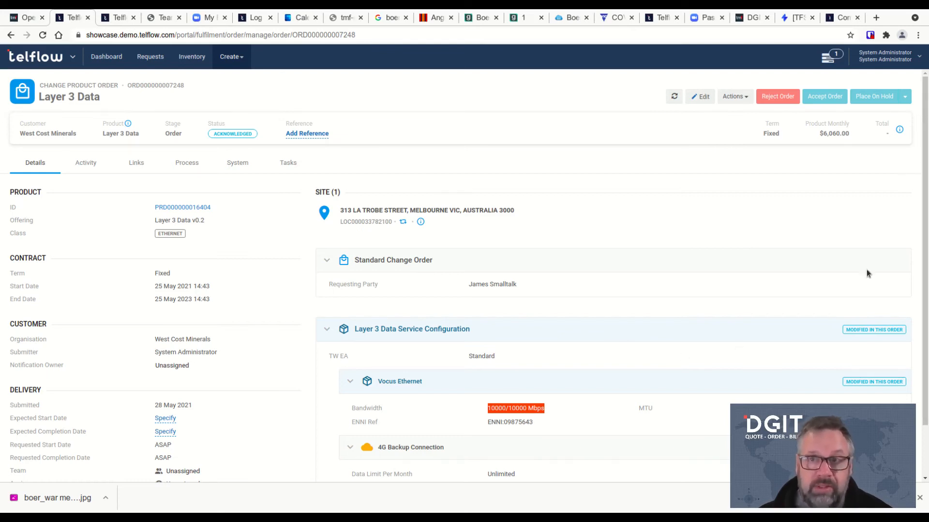
click(824, 98)
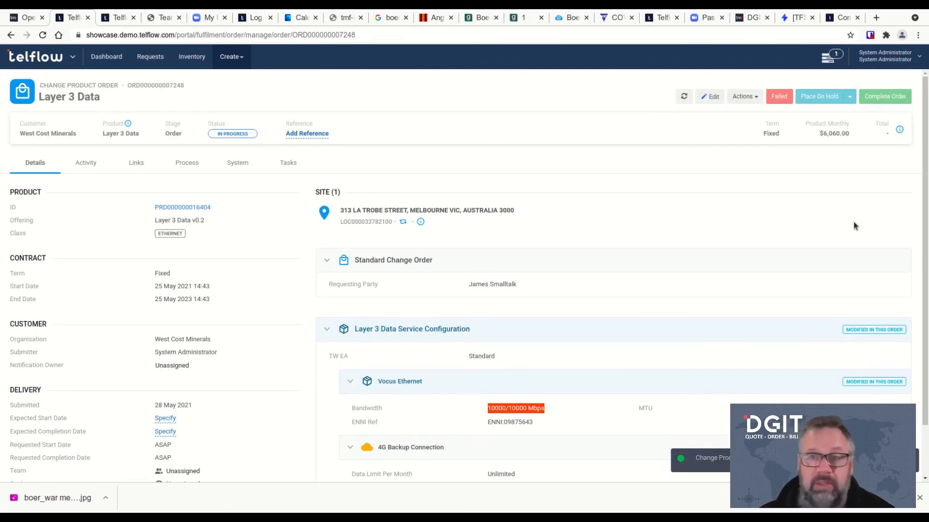
click(887, 97)
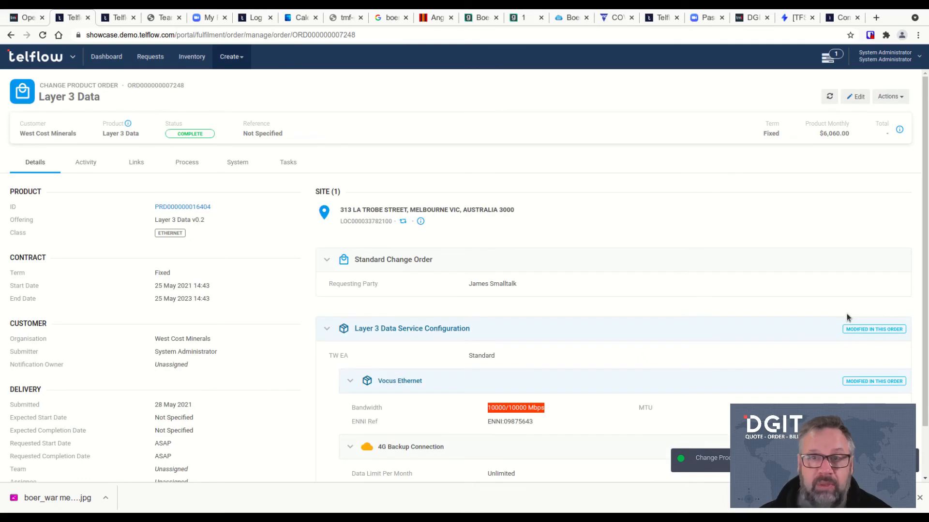
click(183, 208)
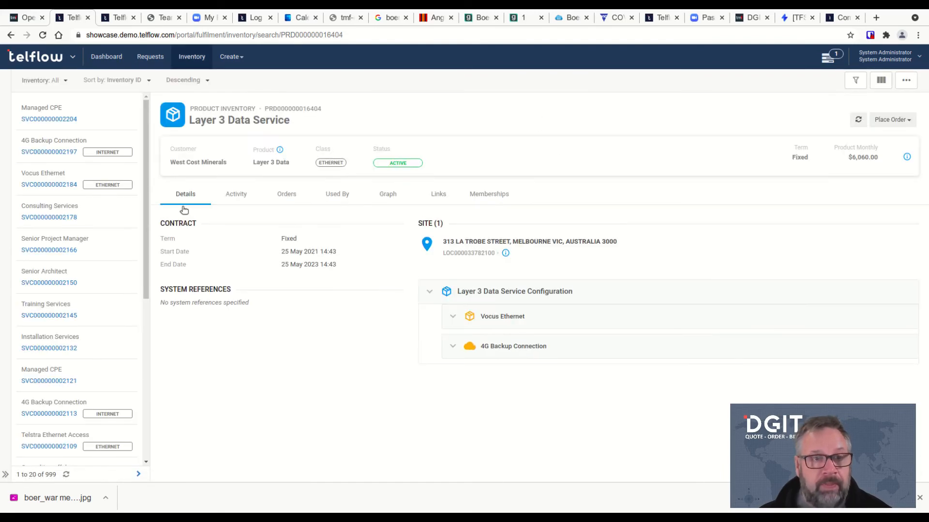
drag(566, 360, 624, 358)
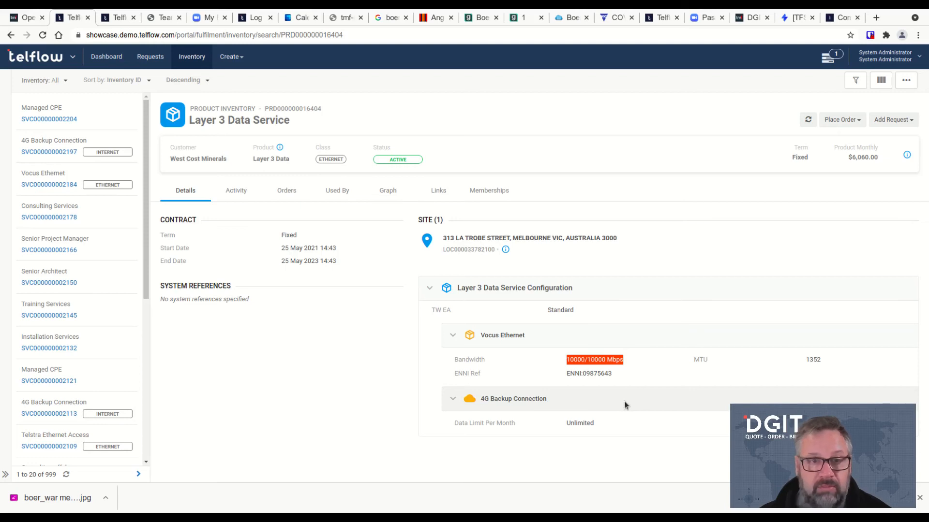
click(234, 191)
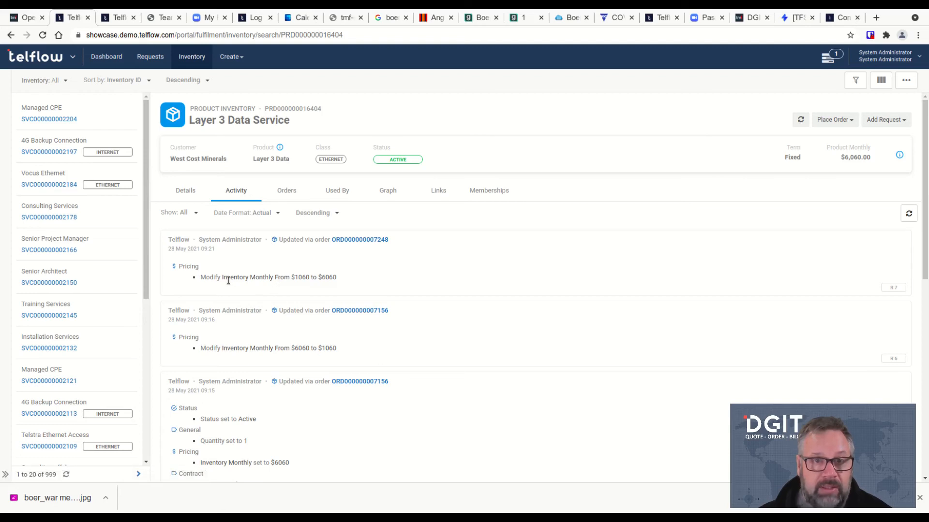
drag(206, 278, 366, 278)
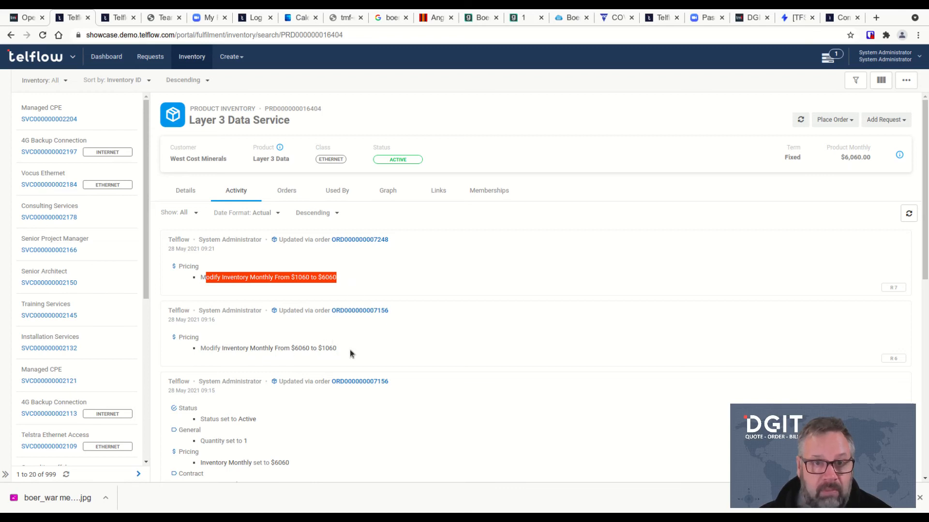
click(360, 279)
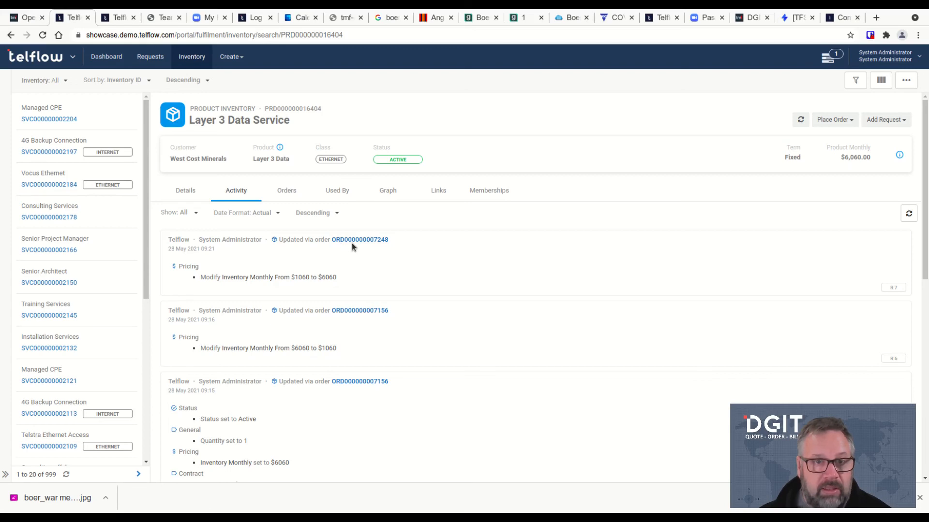
click(286, 192)
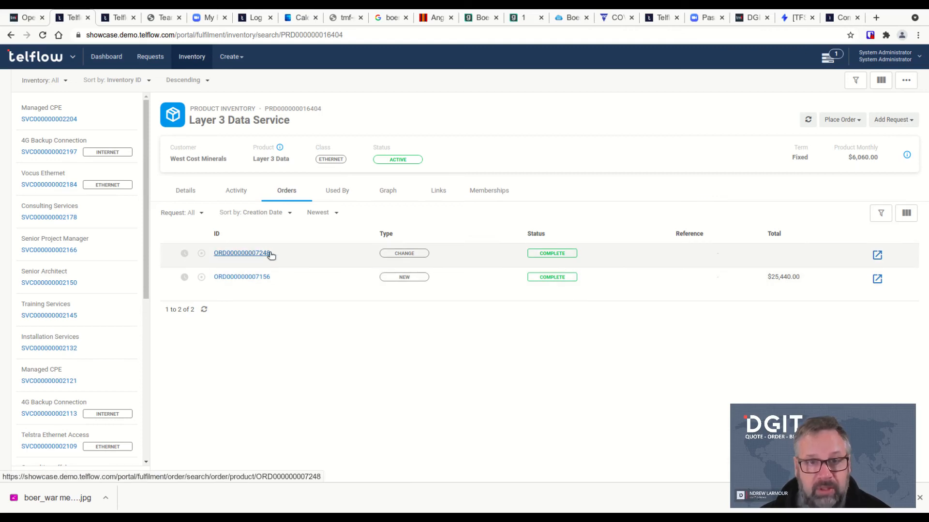
click(186, 190)
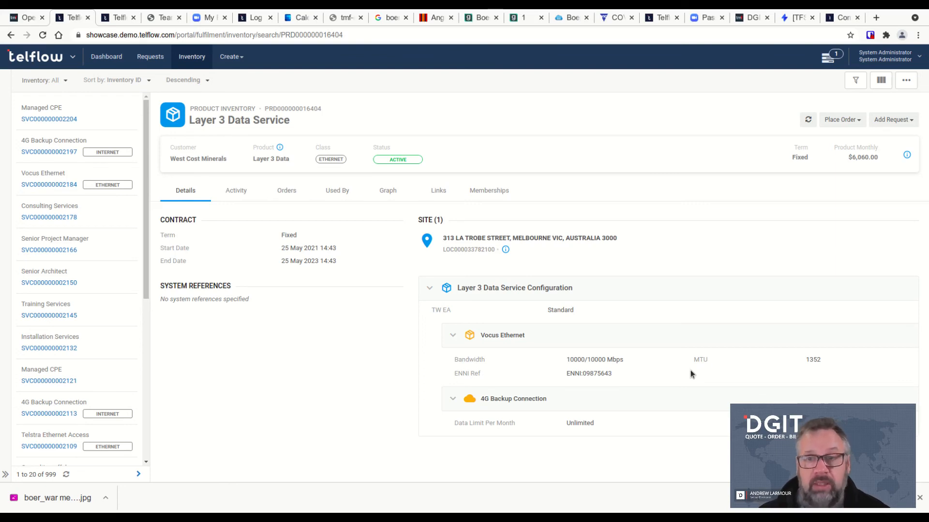
click(842, 121)
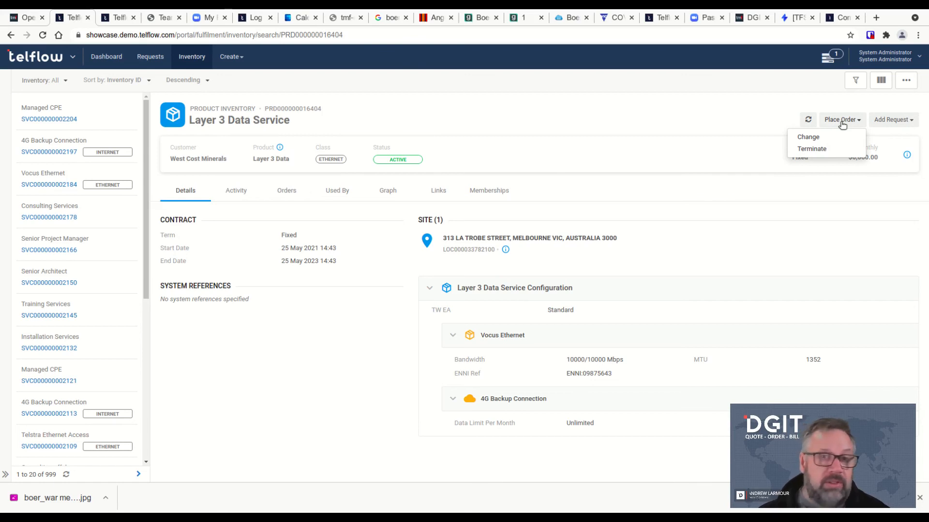